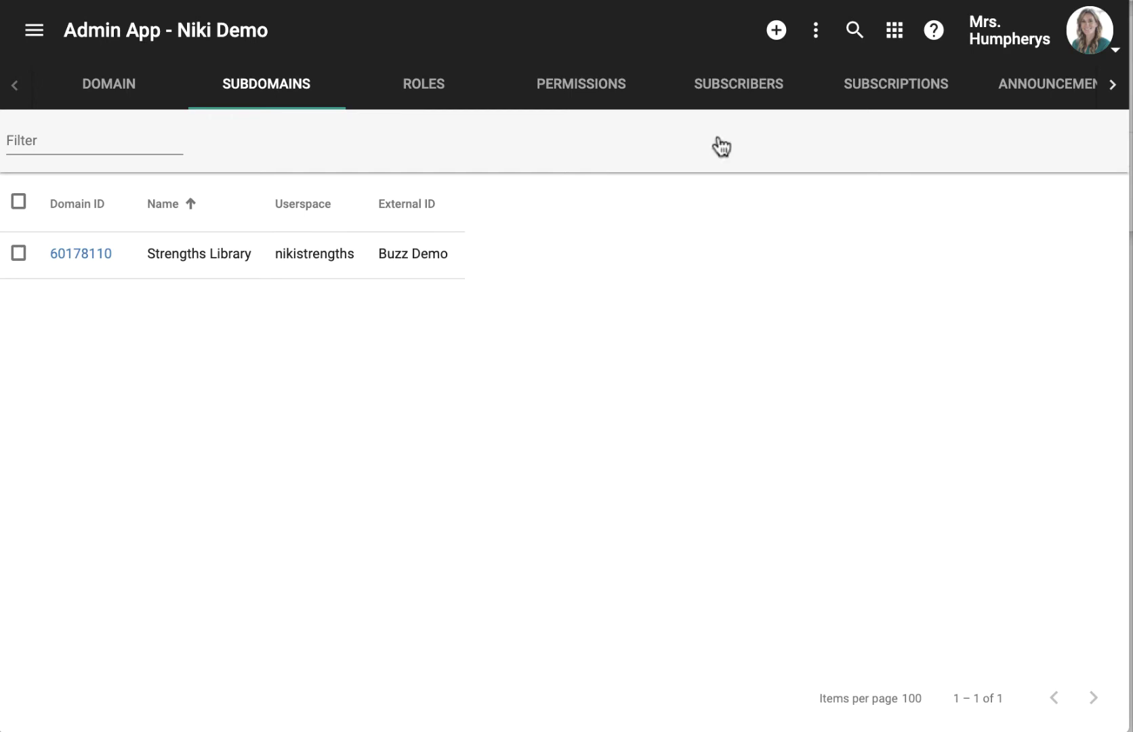
Create a subdomain named "Client 1" with userspace "client1" and external ID "client1".
{"action": "left_click", "coordinate": [776, 30]}
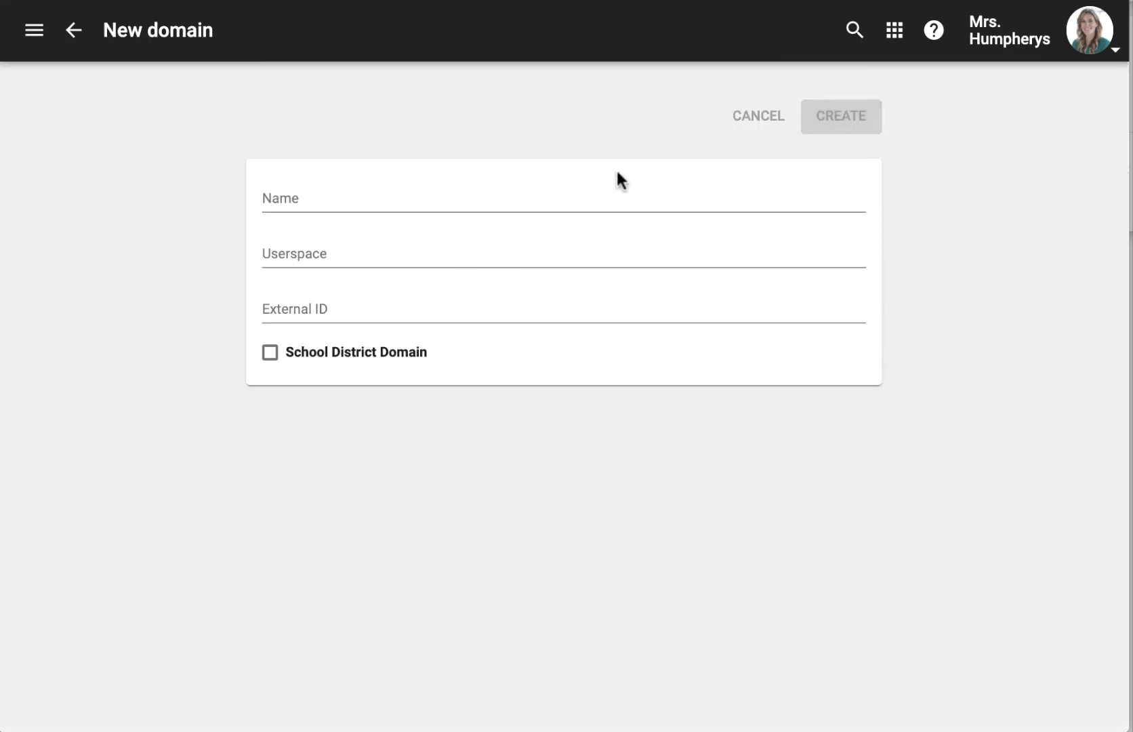
{"action": "left_click", "coordinate": [605, 192]}
{"action": "type", "text": "Client"}
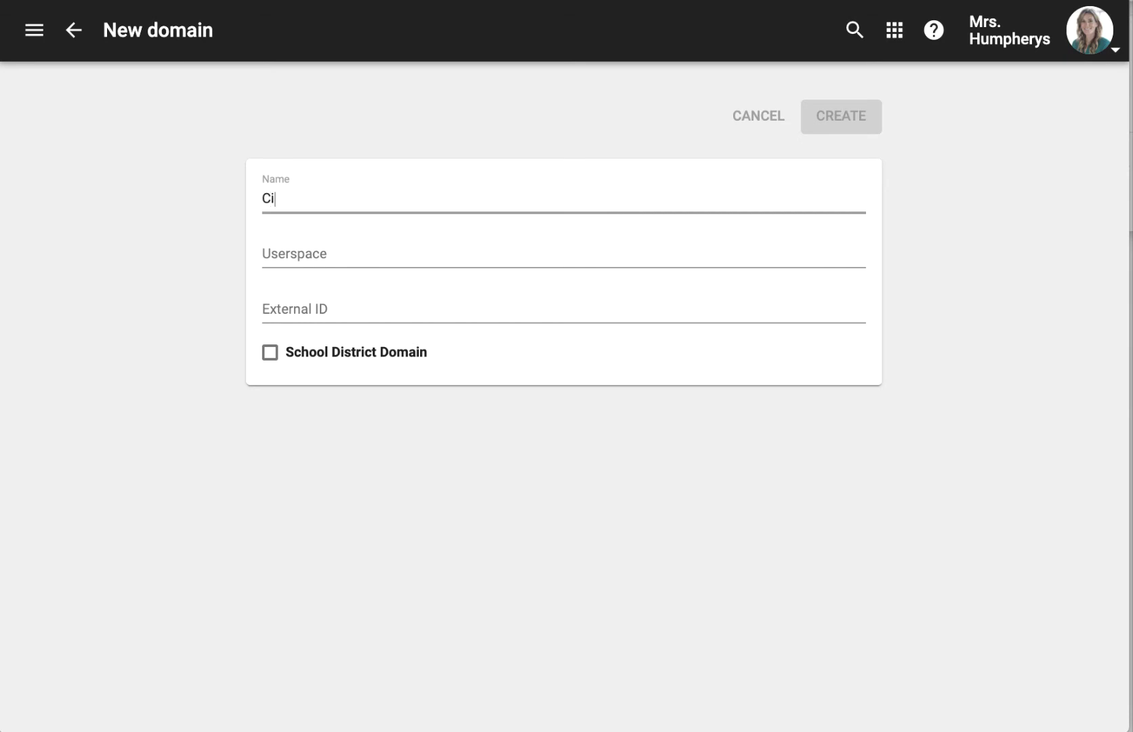
{"action": "type", "text": " 1"}
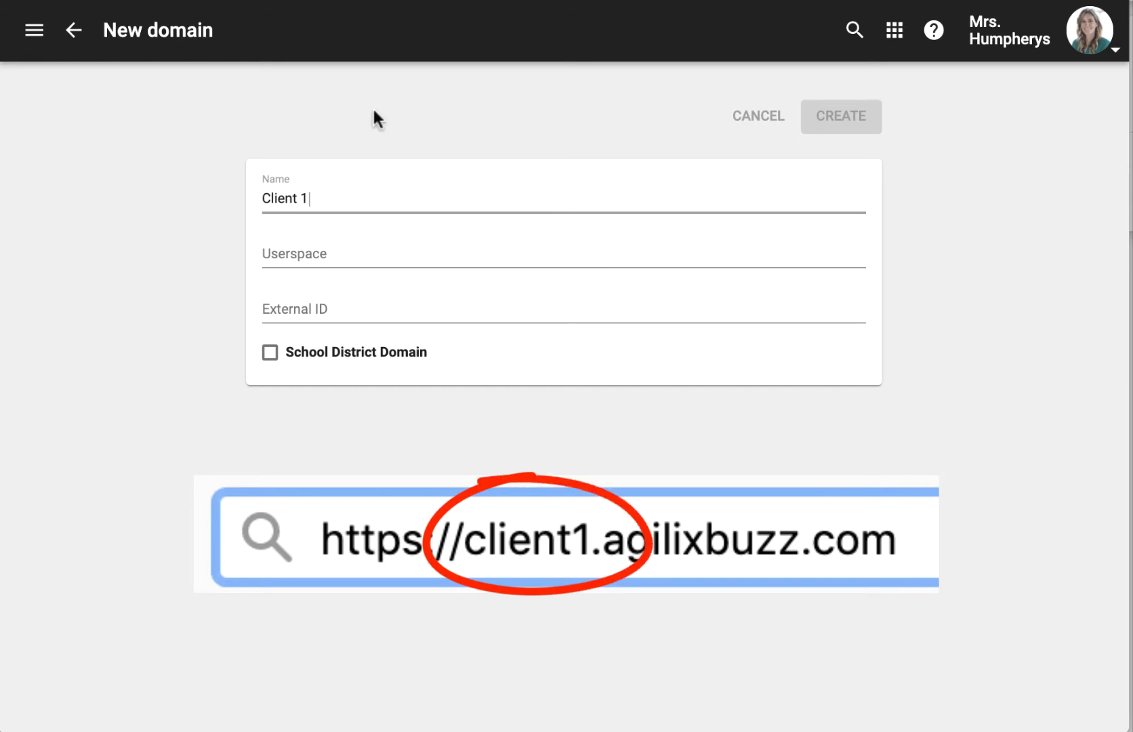
{"action": "left_click", "coordinate": [313, 252]}
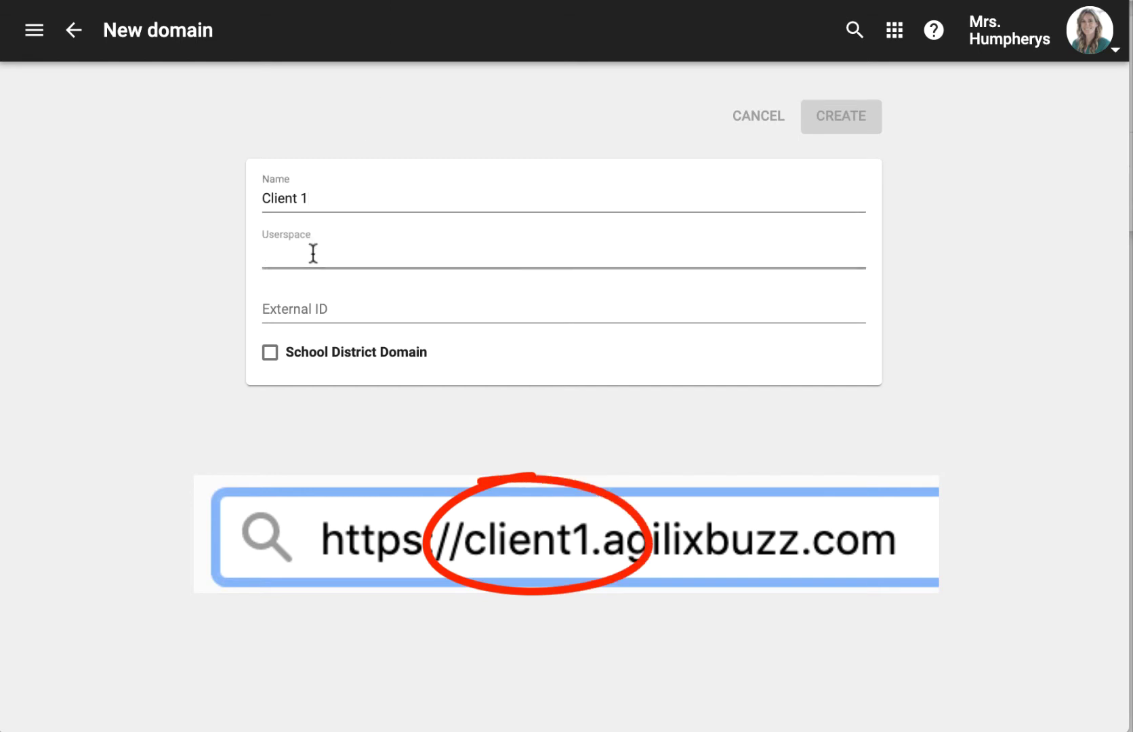
{"action": "type", "text": "client1"}
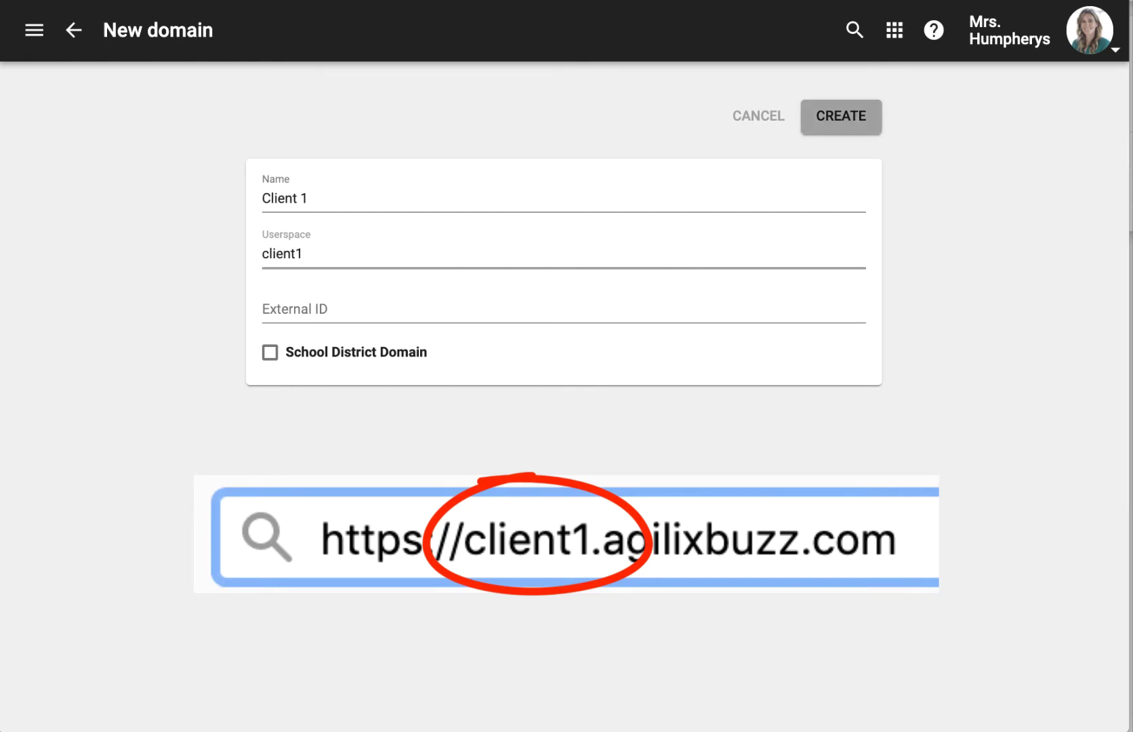
{"action": "left_click", "coordinate": [313, 303]}
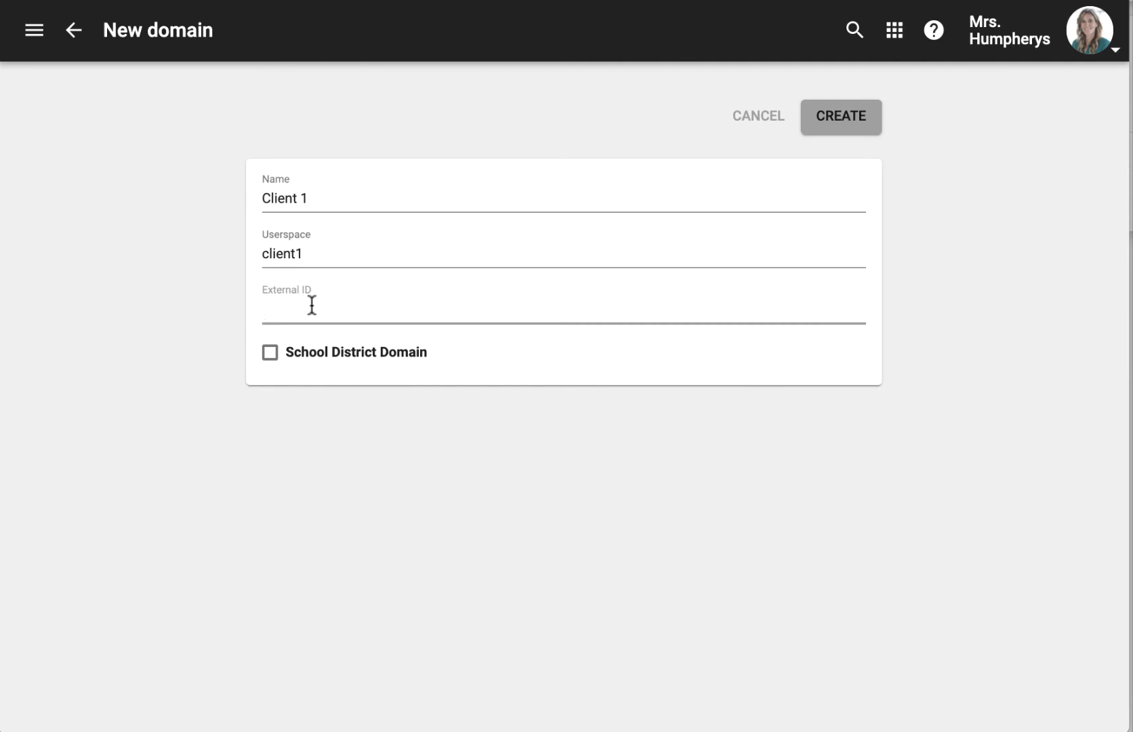
{"action": "type", "text": "client1"}
{"action": "left_click", "coordinate": [854, 119]}
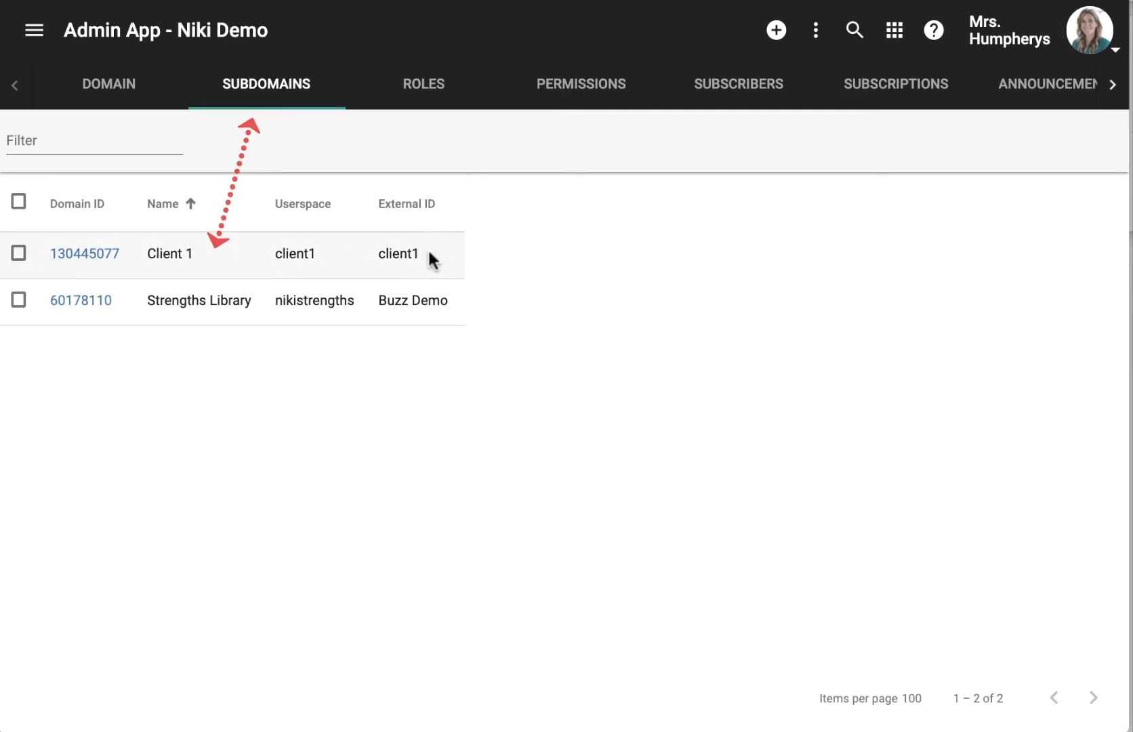
Inside the Client 1 domain, start a new subdomain and name it "Client 1- Region 1".
{"action": "left_click", "coordinate": [71, 256]}
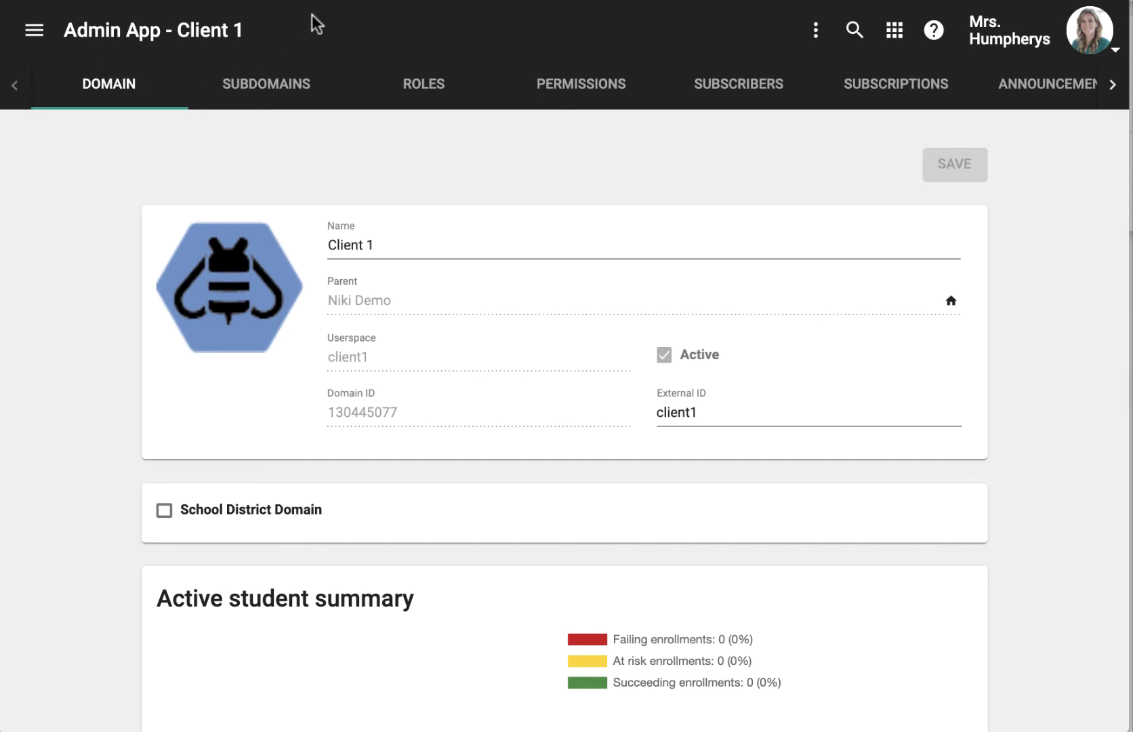
{"action": "left_click", "coordinate": [287, 94]}
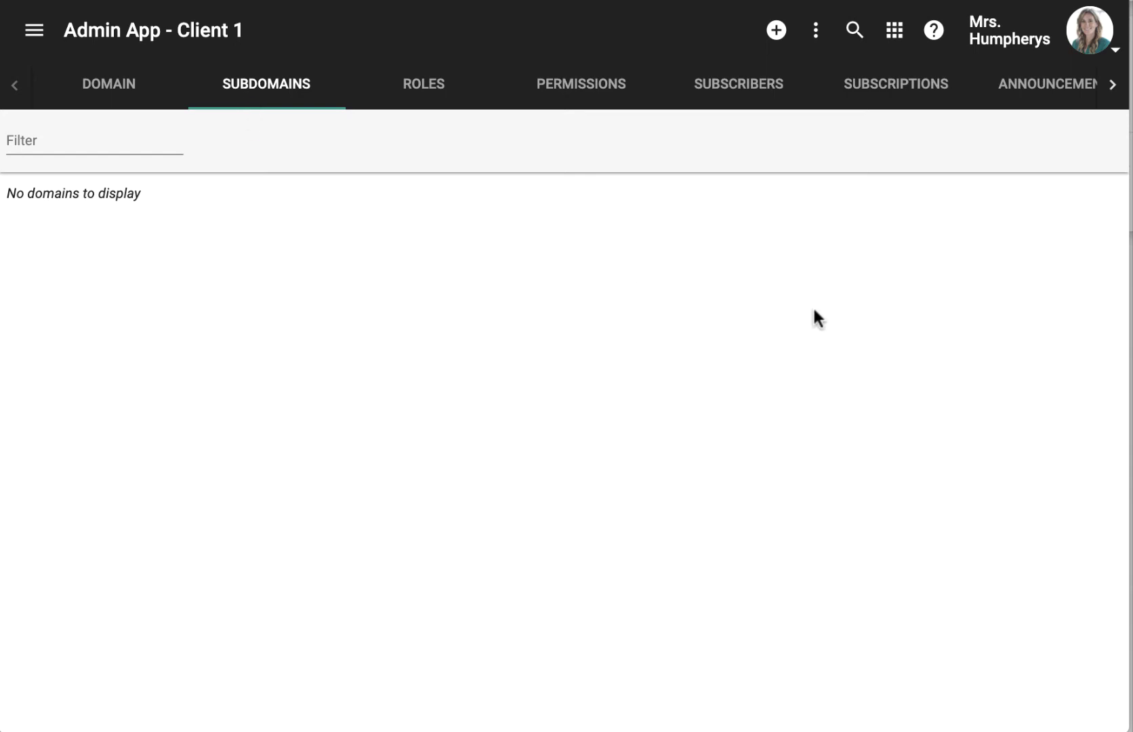
{"action": "left_click", "coordinate": [777, 32]}
{"action": "type", "text": "Cien"}
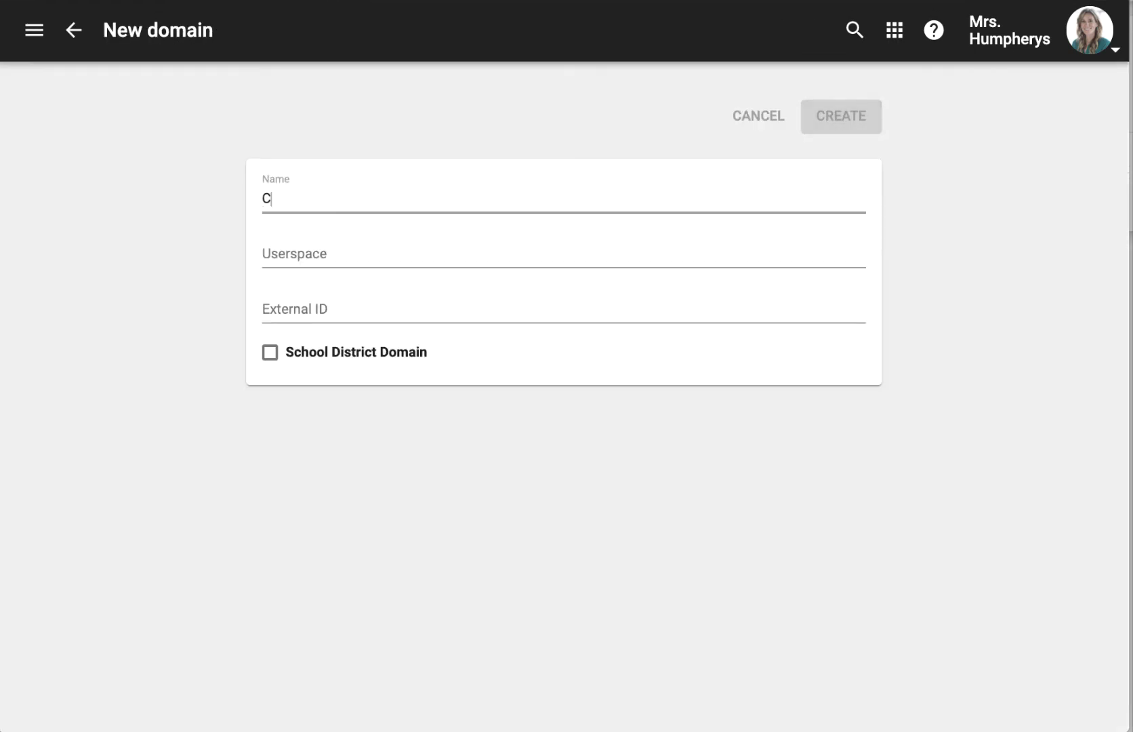
{"action": "key", "text": "BackSpace"}
{"action": "key", "text": "BackSpace"}
{"action": "key", "text": "BackSpace"}
{"action": "type", "text": "lient 1- Region 1"}
Set the region subdomain's userspace to "client1-reg1" and create it with the external ID left blank.
{"action": "key", "text": "Tab"}
{"action": "type", "text": "c"}
{"action": "key", "text": "BackSpace"}
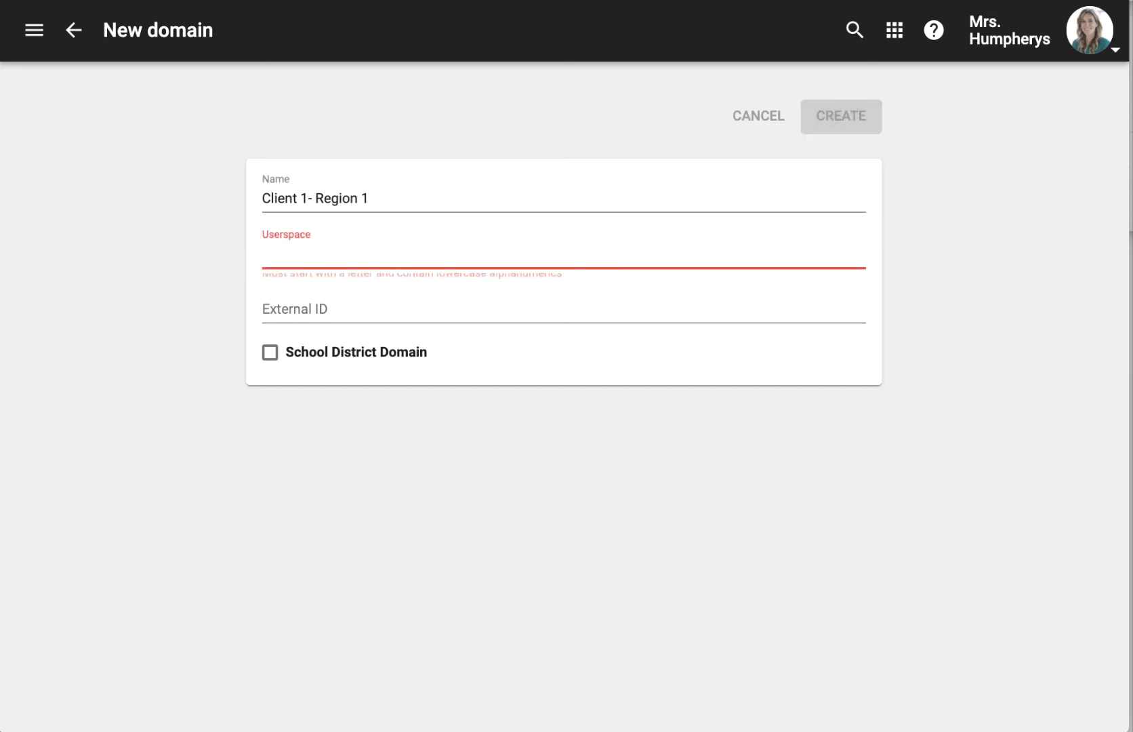
{"action": "type", "text": "client1-"}
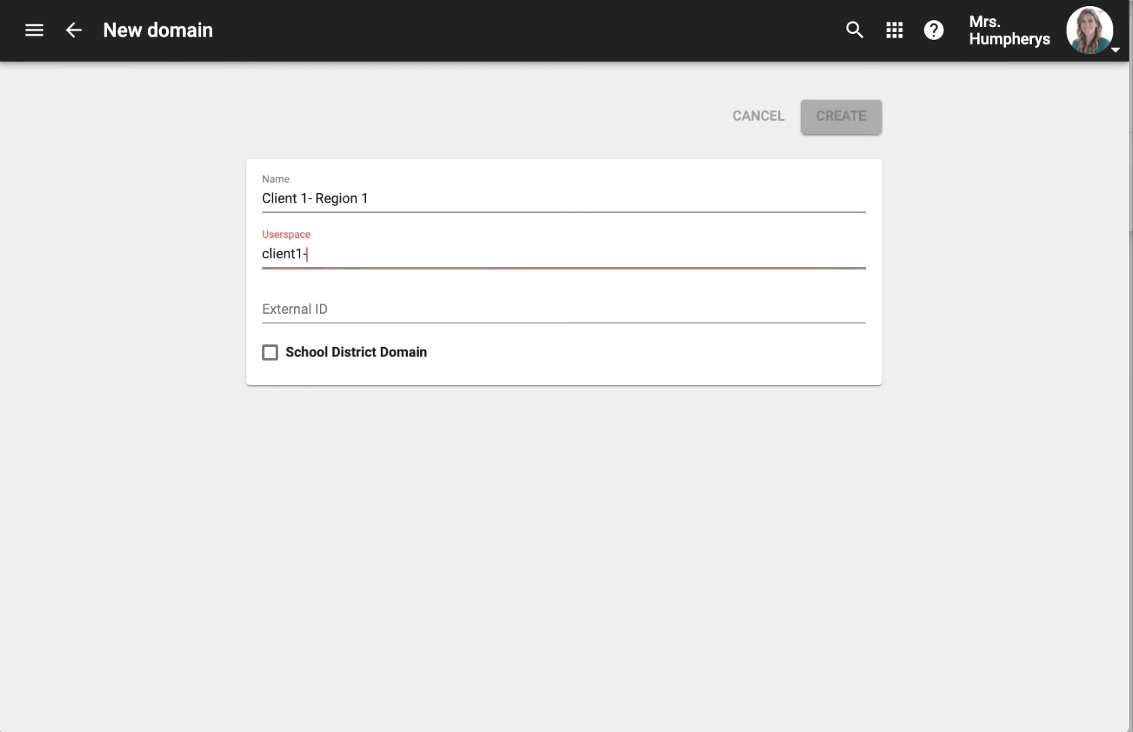
{"action": "type", "text": "reg1"}
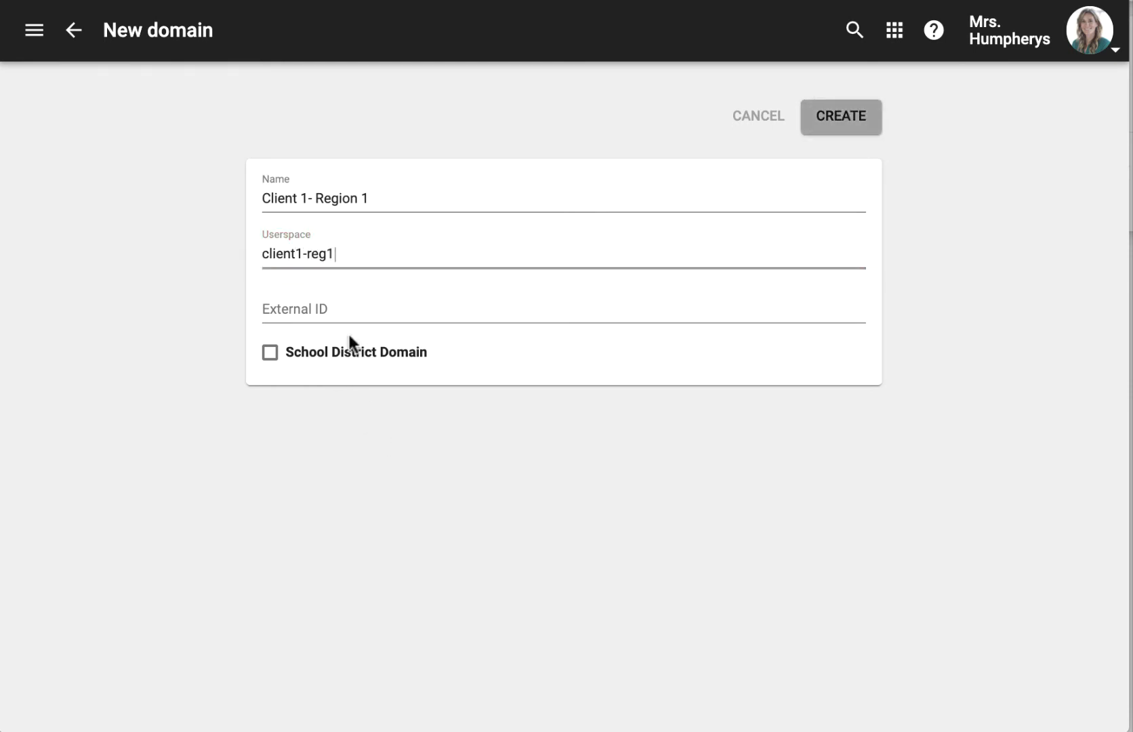
{"action": "left_click", "coordinate": [326, 308]}
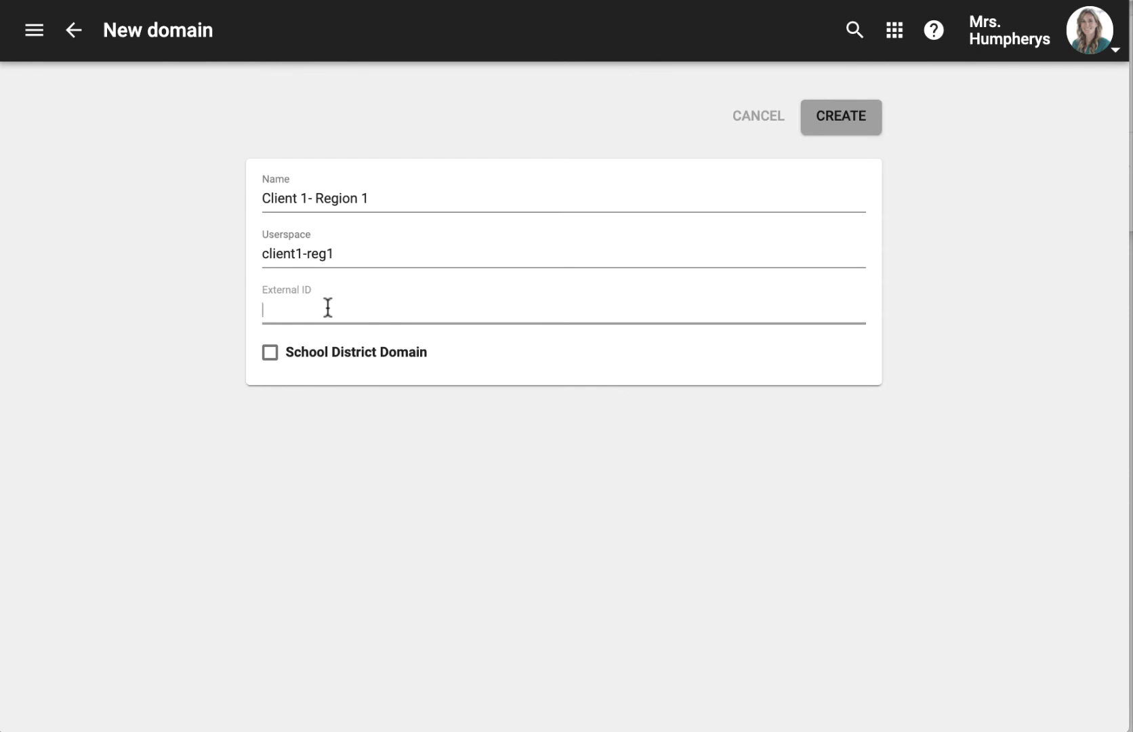
{"action": "left_click", "coordinate": [859, 113]}
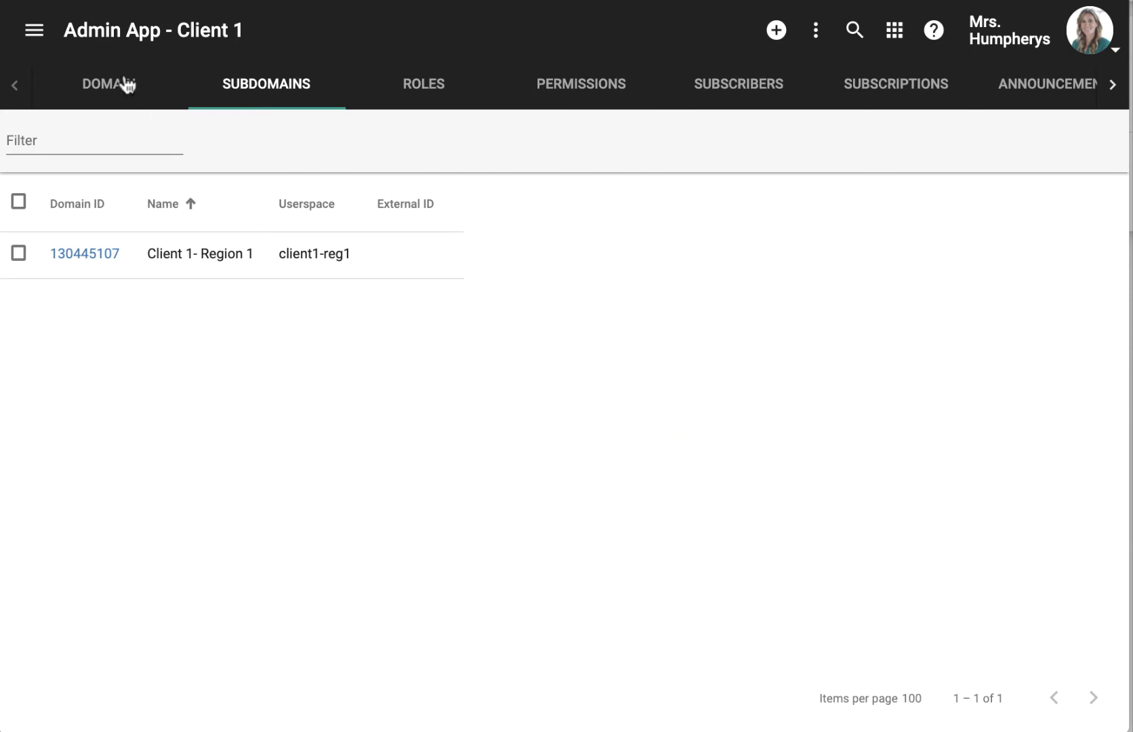
Return from Client 1 to its parent domain and show the parent's list of subdomains.
{"action": "left_click", "coordinate": [36, 32]}
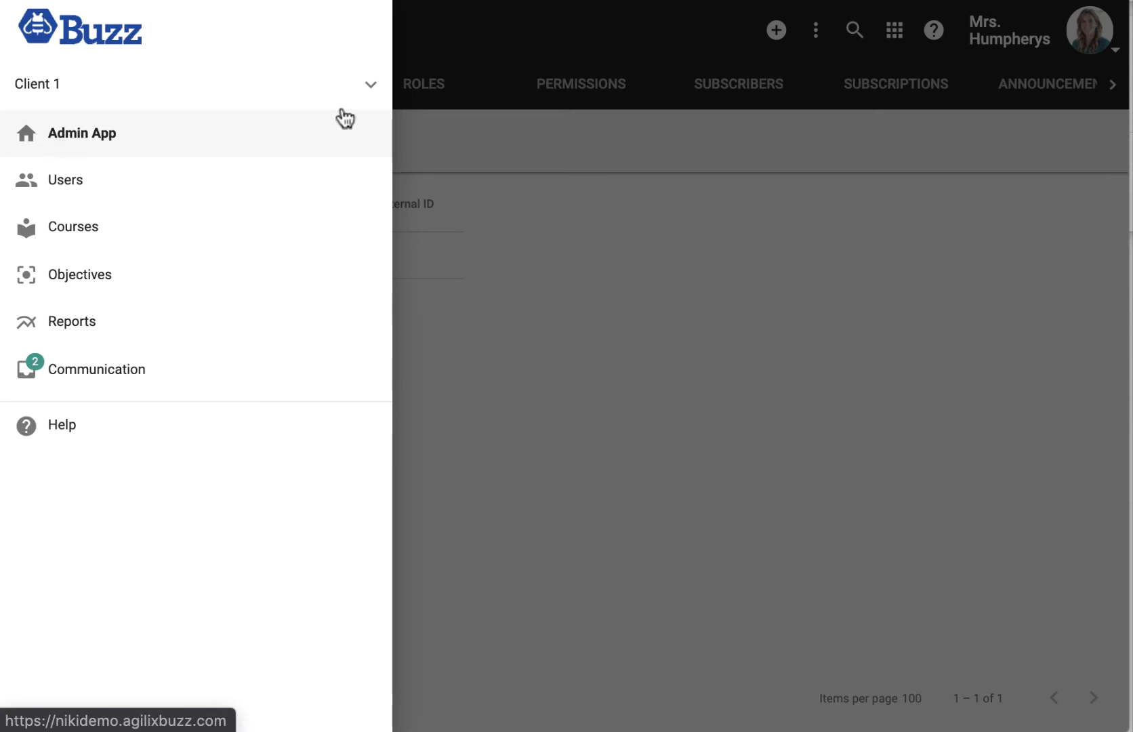
{"action": "left_click", "coordinate": [375, 97]}
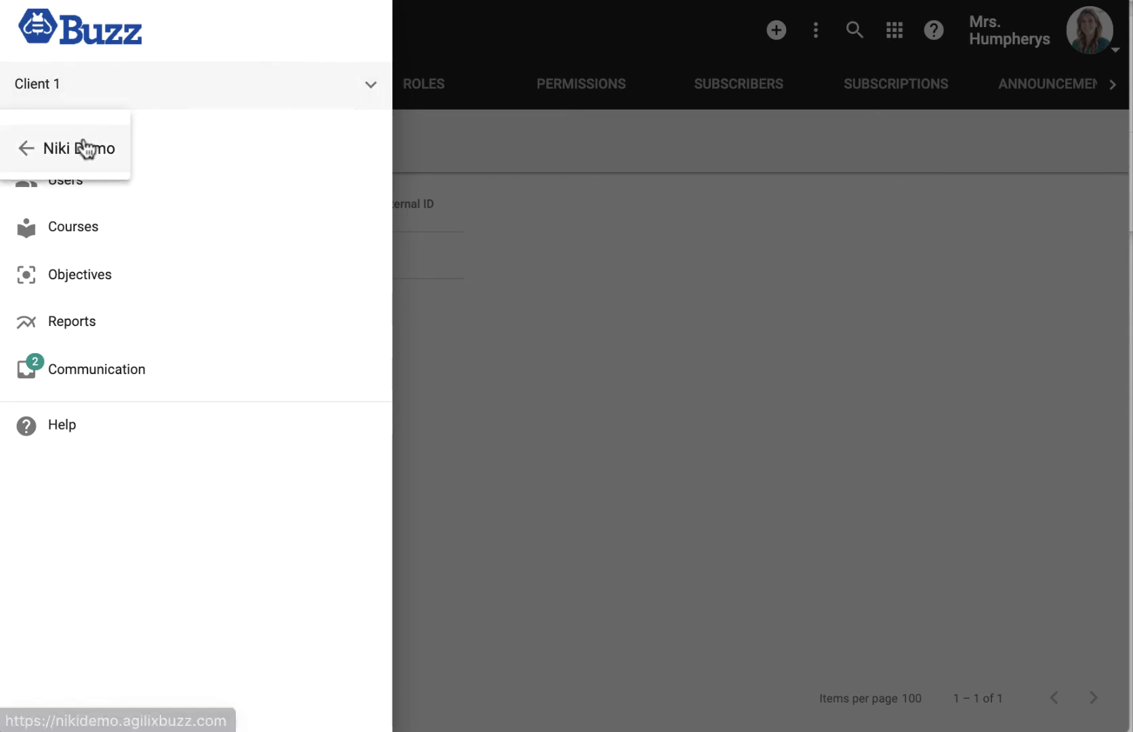
{"action": "left_click", "coordinate": [43, 143]}
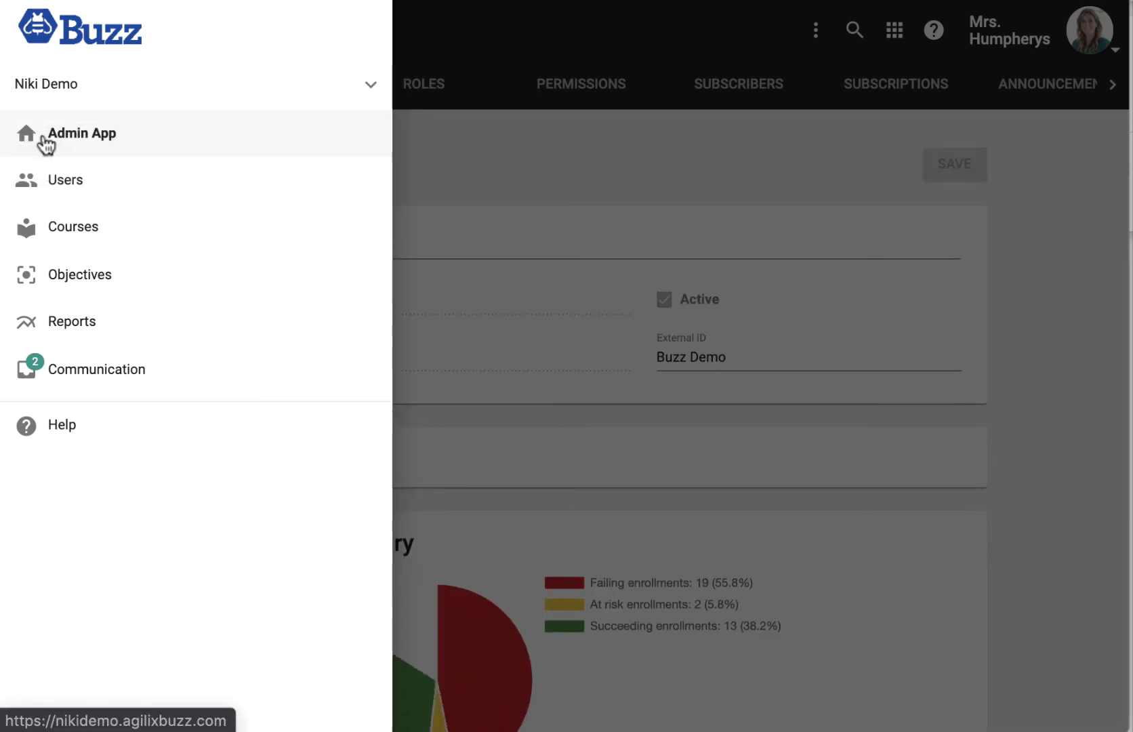
{"action": "left_click", "coordinate": [540, 133]}
{"action": "left_click", "coordinate": [274, 95]}
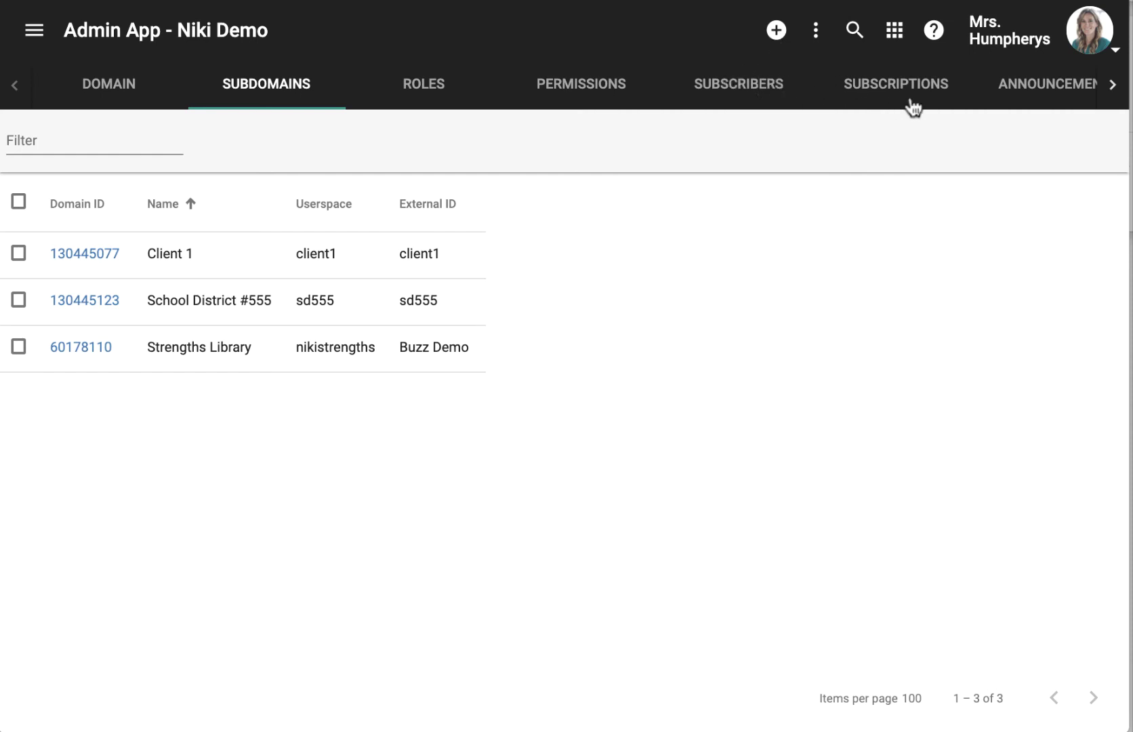
Create a subdomain named "HS Master Course" with userspace "hsmastercourses" and no external ID.
{"action": "left_click", "coordinate": [777, 31]}
{"action": "left_click", "coordinate": [522, 198]}
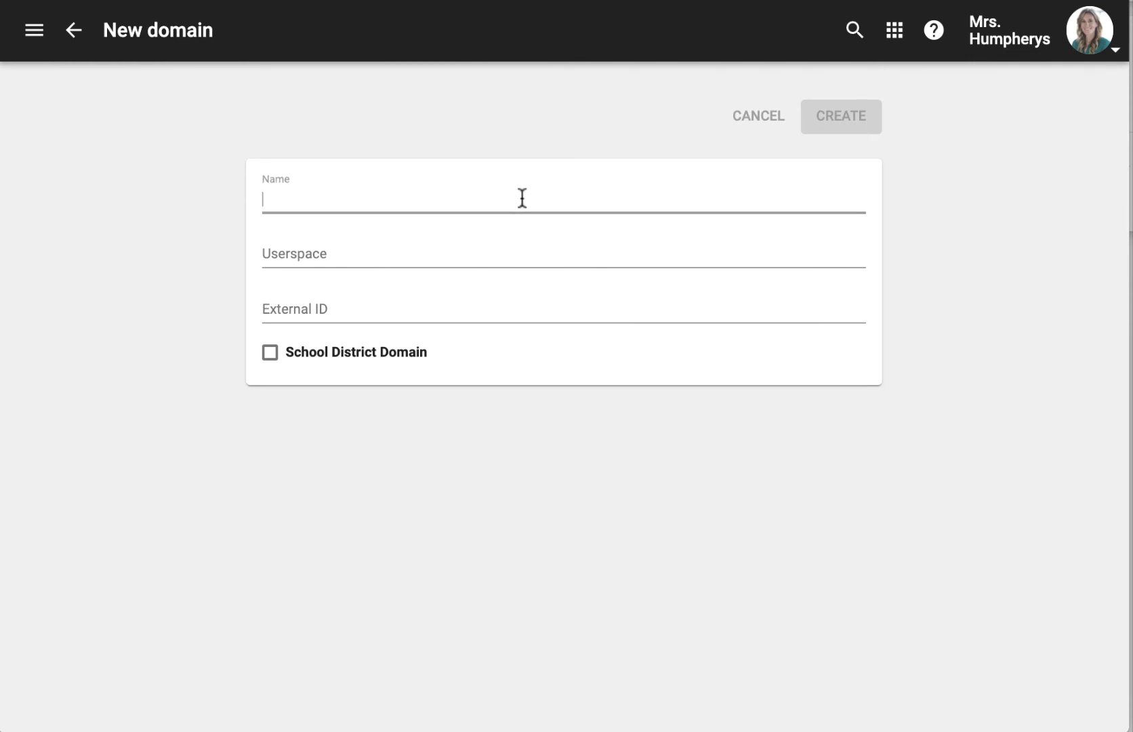
{"action": "type", "text": "Master Course"}
{"action": "left_click", "coordinate": [262, 192]}
{"action": "type", "text": "HS"}
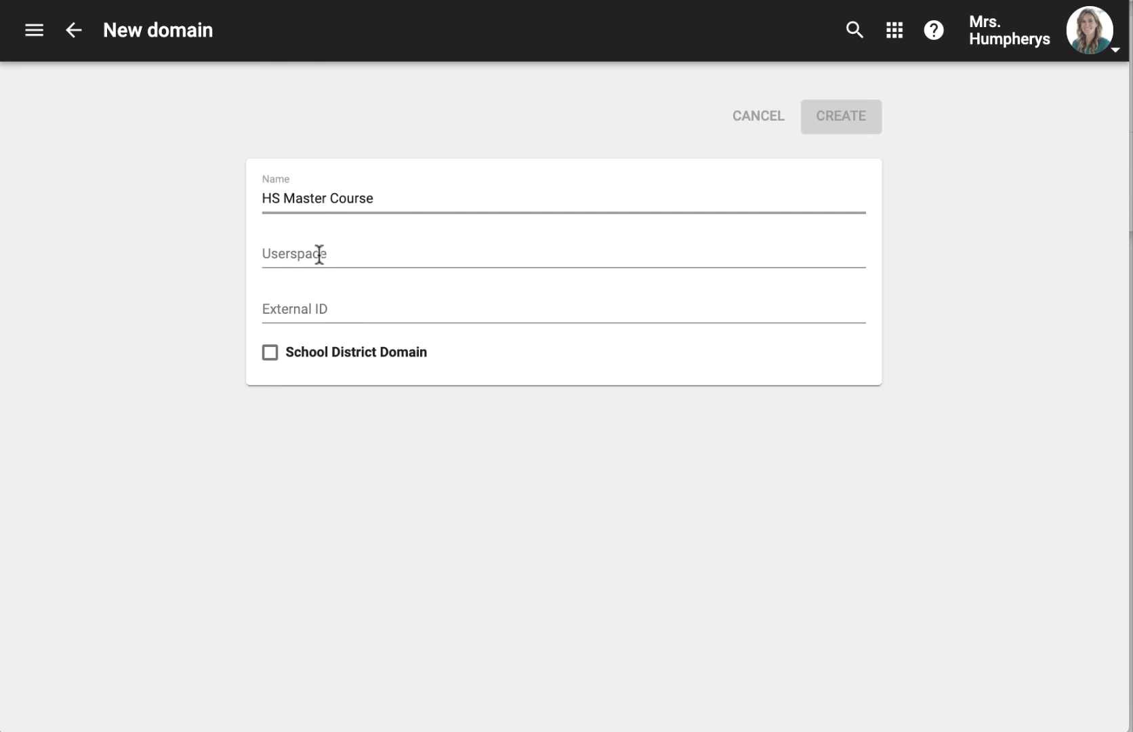
{"action": "left_click", "coordinate": [318, 255]}
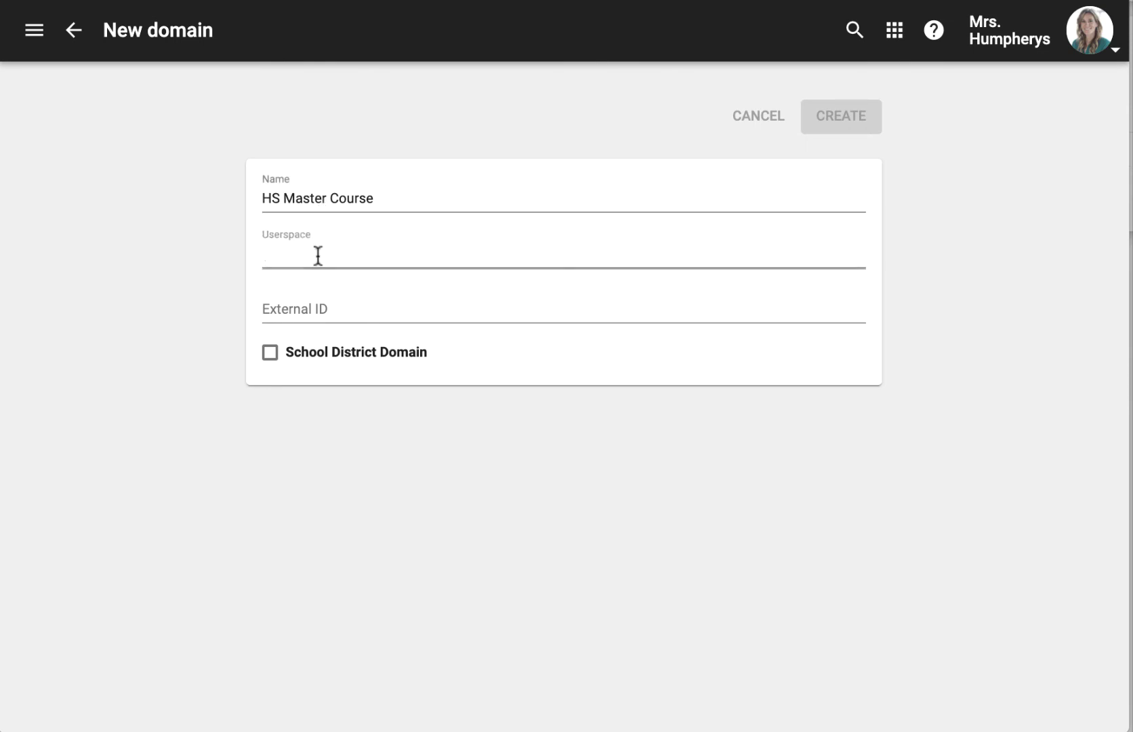
{"action": "type", "text": "hsmaster"}
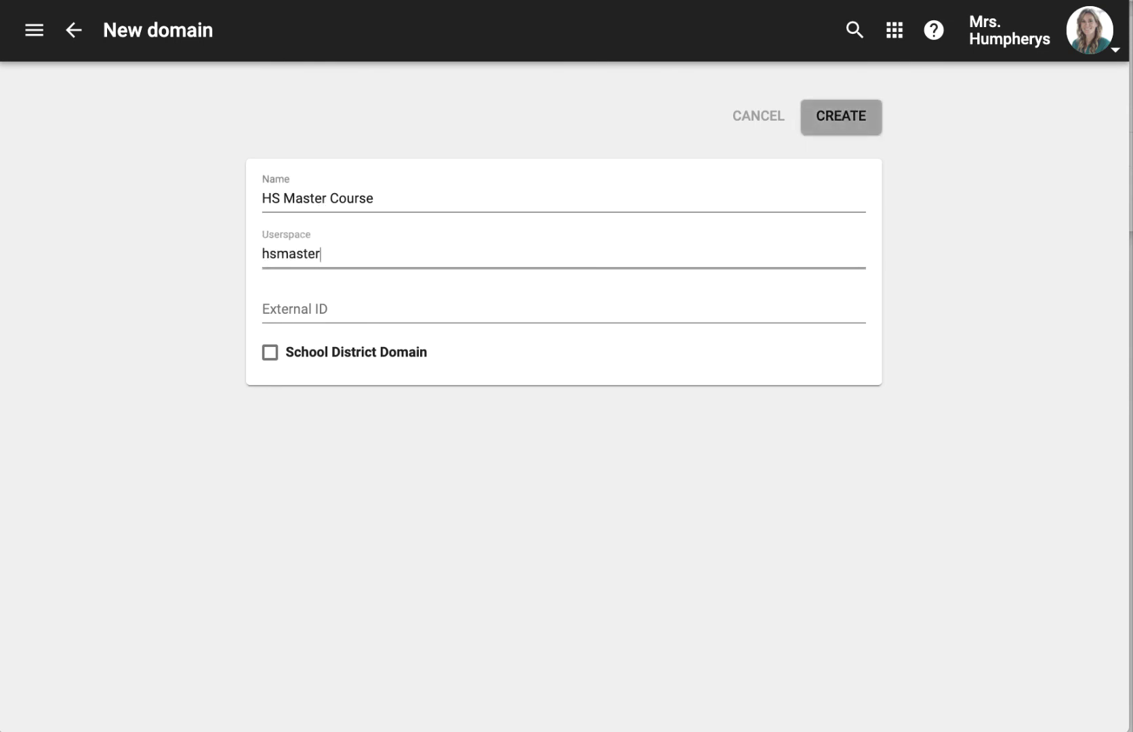
{"action": "type", "text": "courses"}
{"action": "left_click", "coordinate": [838, 130]}
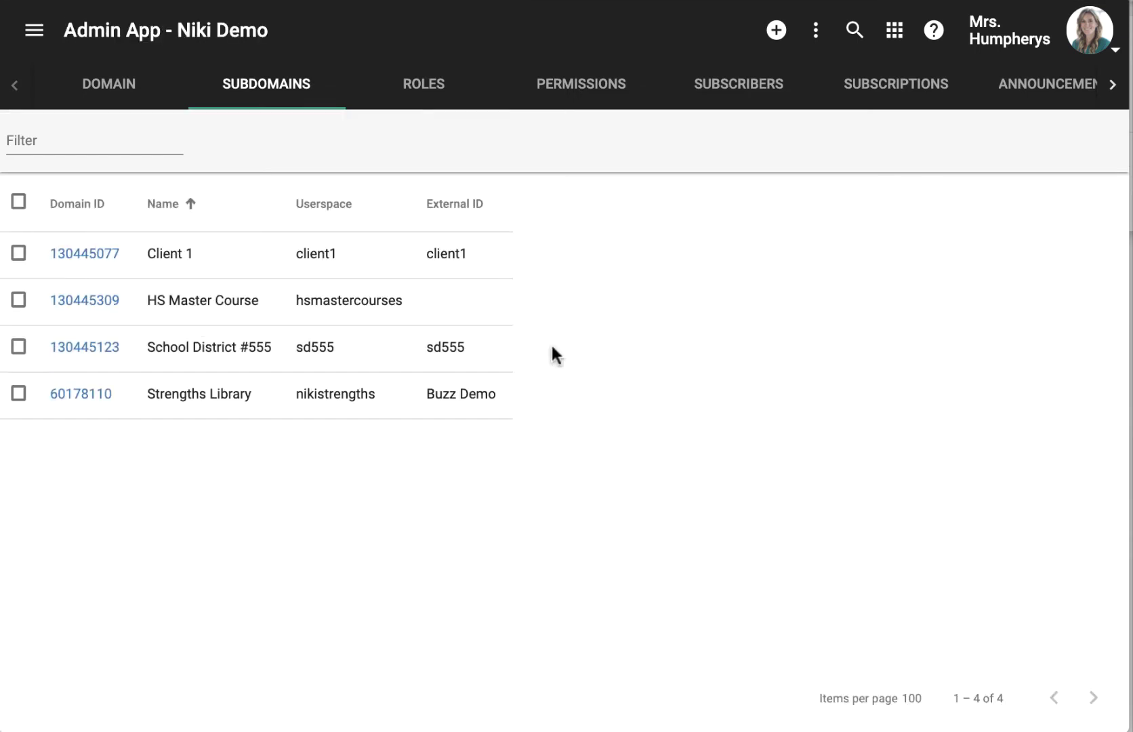
Open the HS Master Course subdomain and view its list of courses.
{"action": "left_click", "coordinate": [69, 303]}
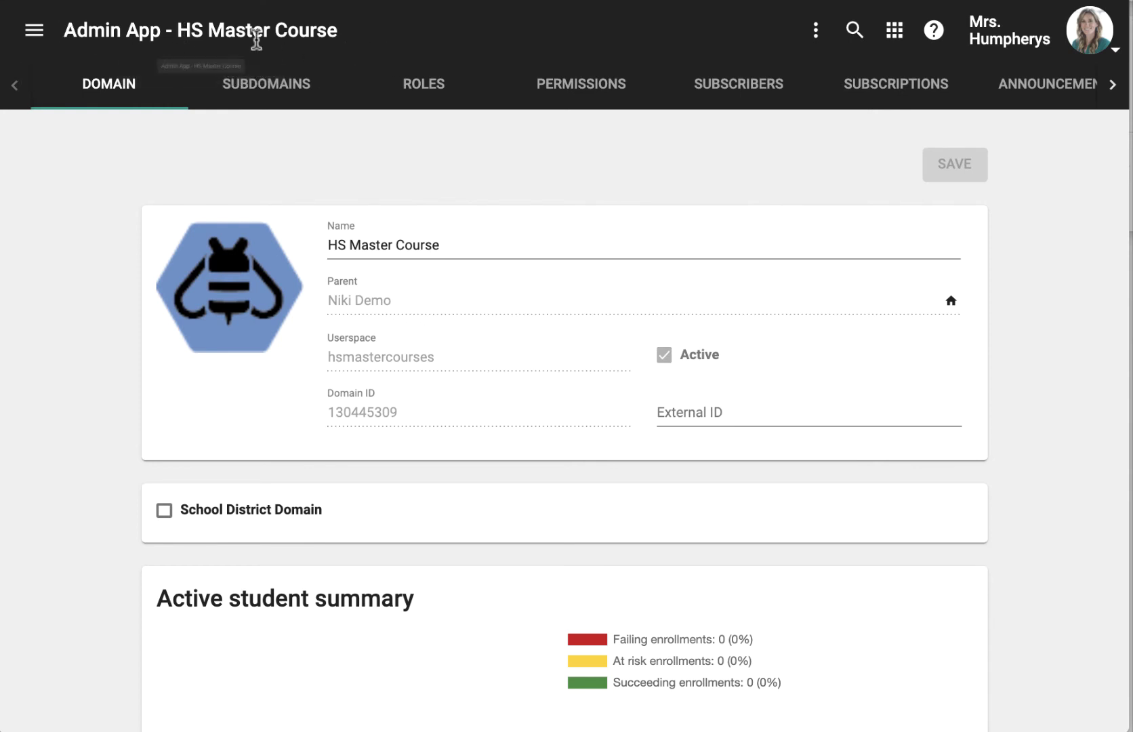
{"action": "left_click", "coordinate": [34, 30]}
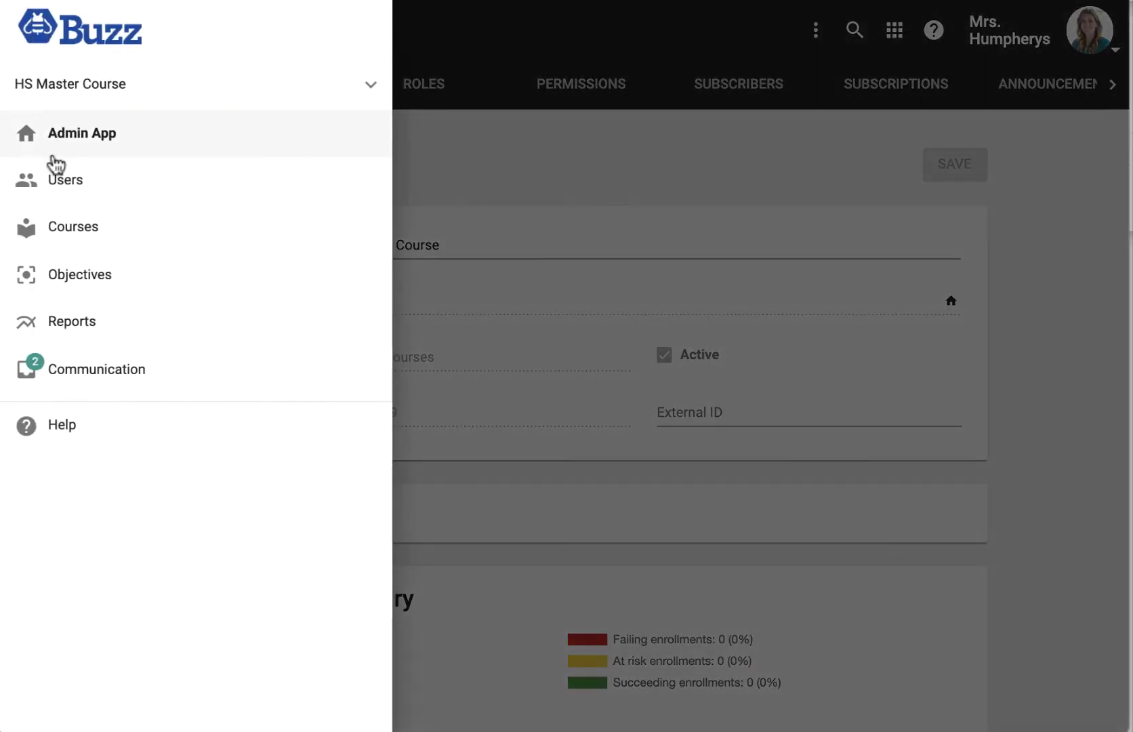
{"action": "left_click", "coordinate": [69, 245]}
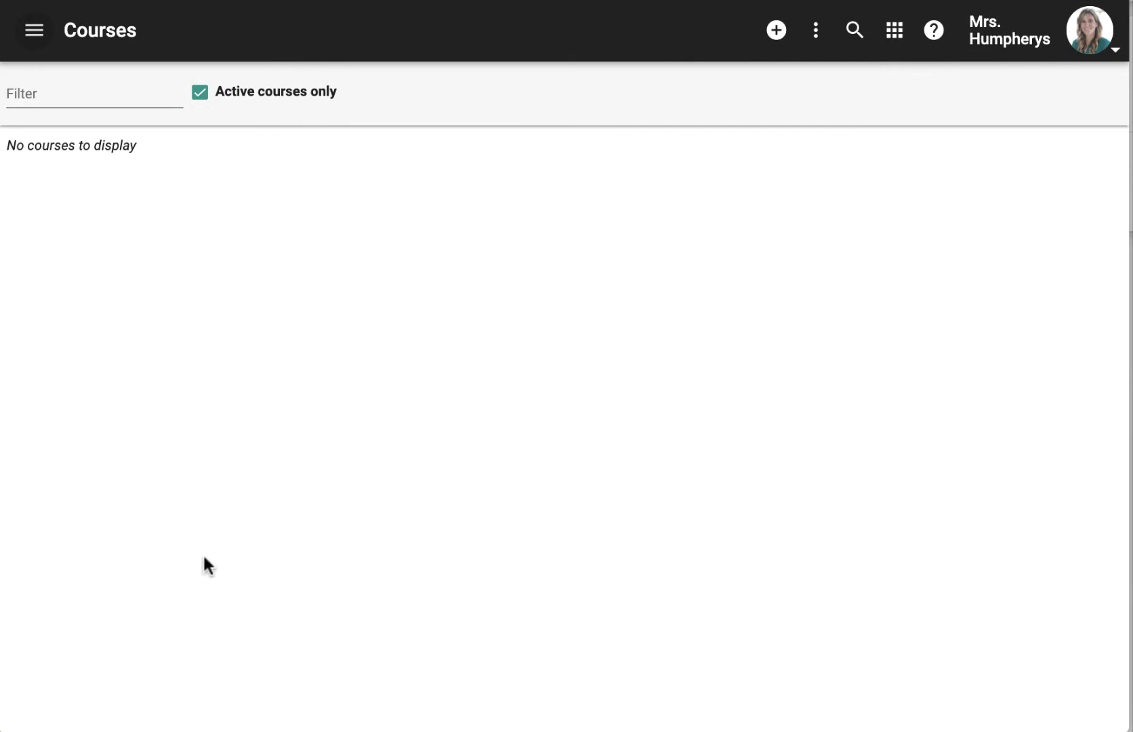
Switch from HS Master Course back to the parent domain's courses and open its Admin App domain details.
{"action": "left_click", "coordinate": [34, 30]}
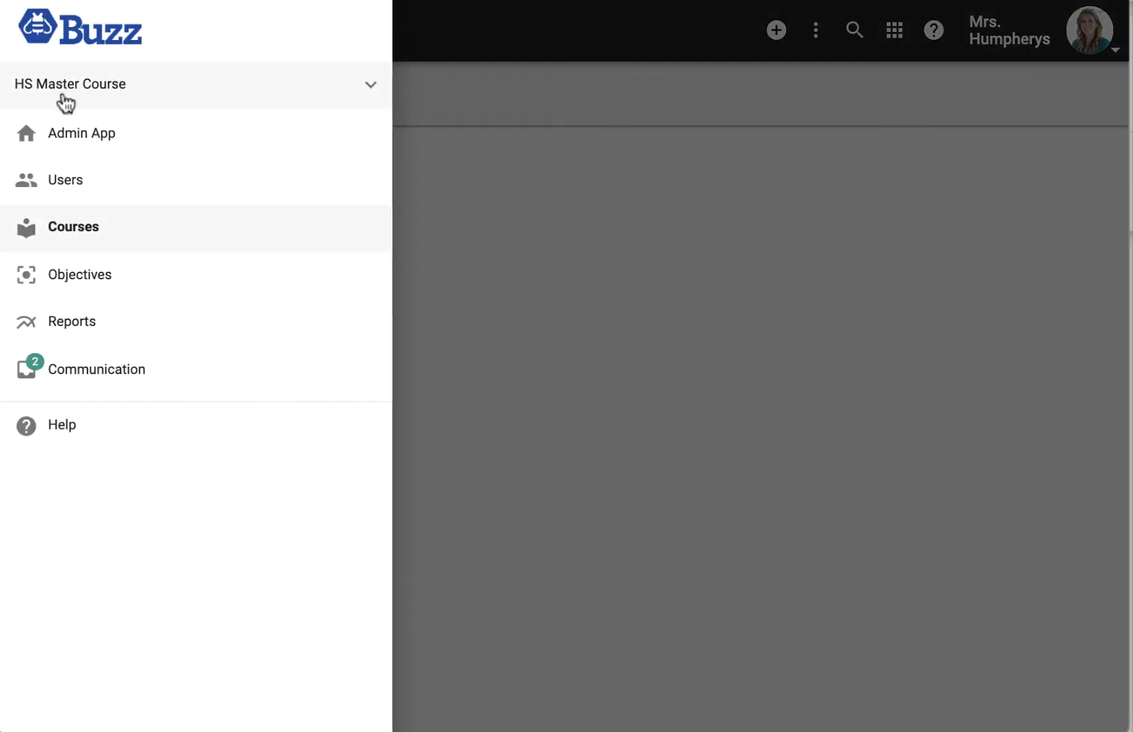
{"action": "left_click", "coordinate": [363, 96]}
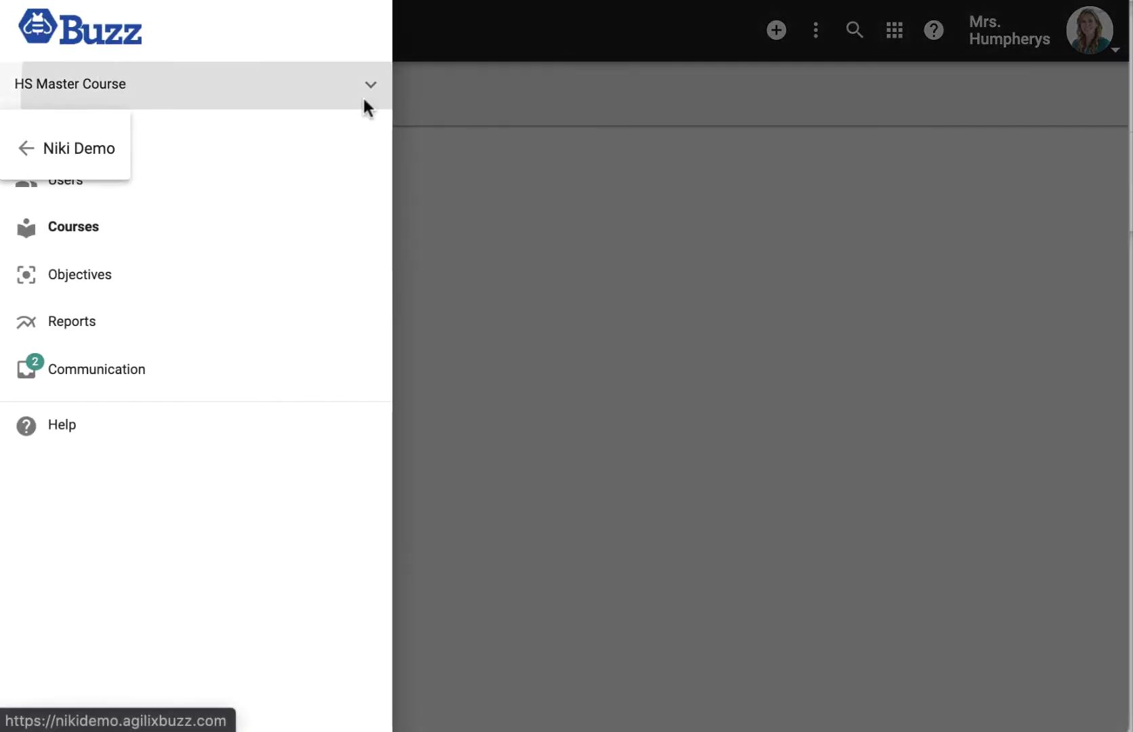
{"action": "left_click", "coordinate": [80, 152]}
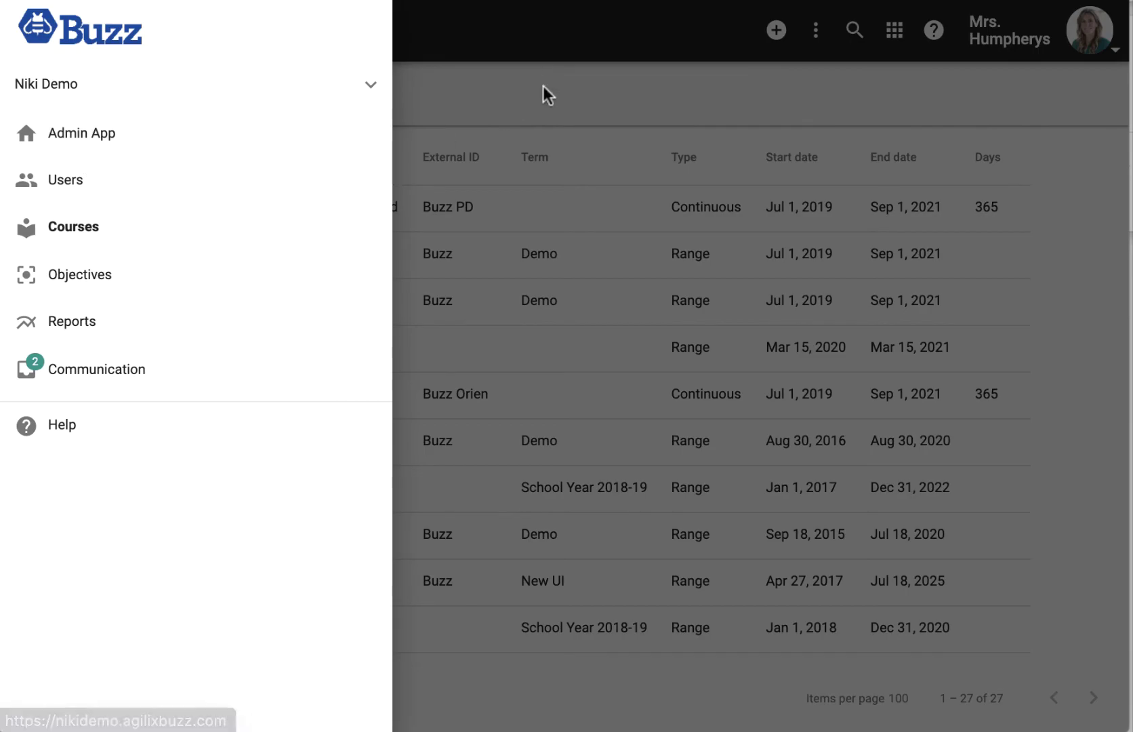
{"action": "left_click", "coordinate": [544, 94]}
{"action": "left_click", "coordinate": [34, 40]}
{"action": "left_click", "coordinate": [42, 135]}
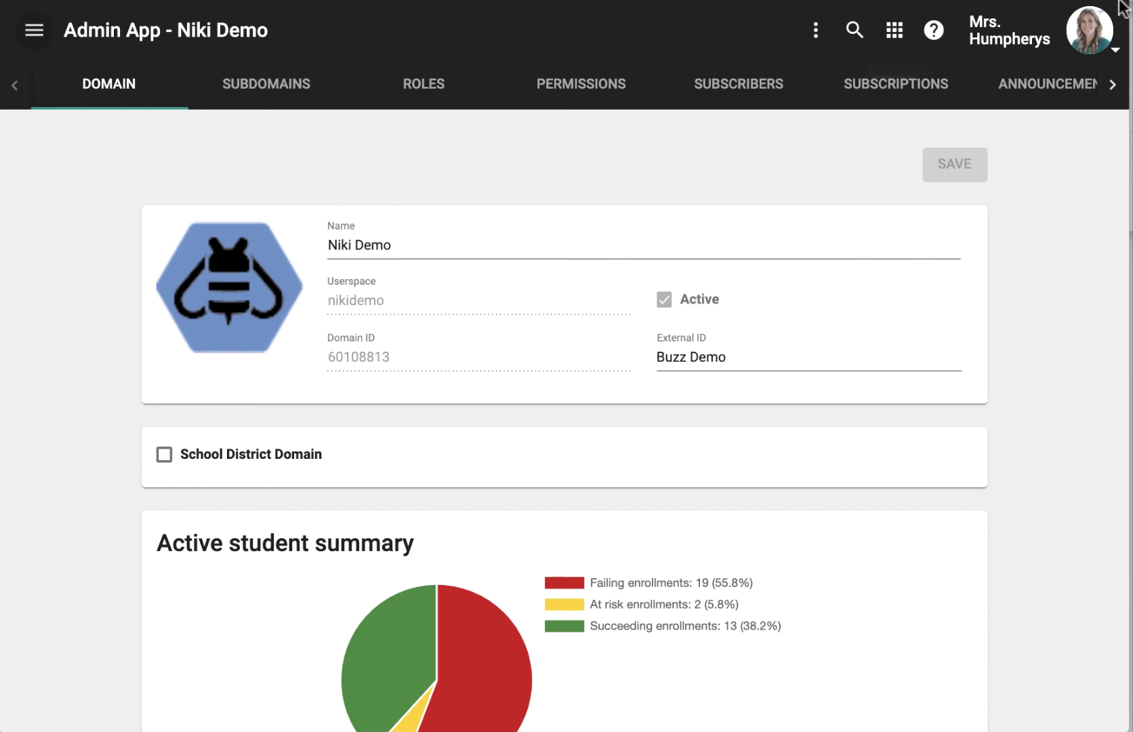
Load the Client 1 domain's own web address, client1.agilixbuzz.com, in a new browser tab.
{"action": "mouse_move", "coordinate": [1085, 36]}
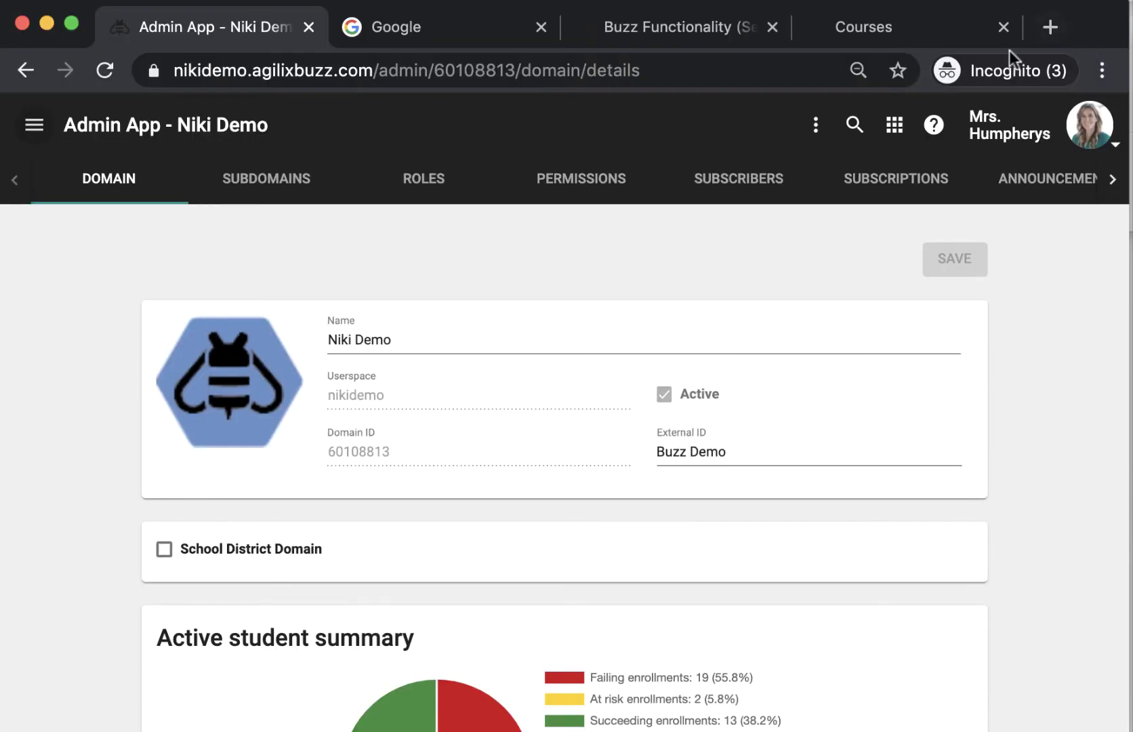
{"action": "left_click", "coordinate": [1054, 28]}
{"action": "type", "text": "client1"}
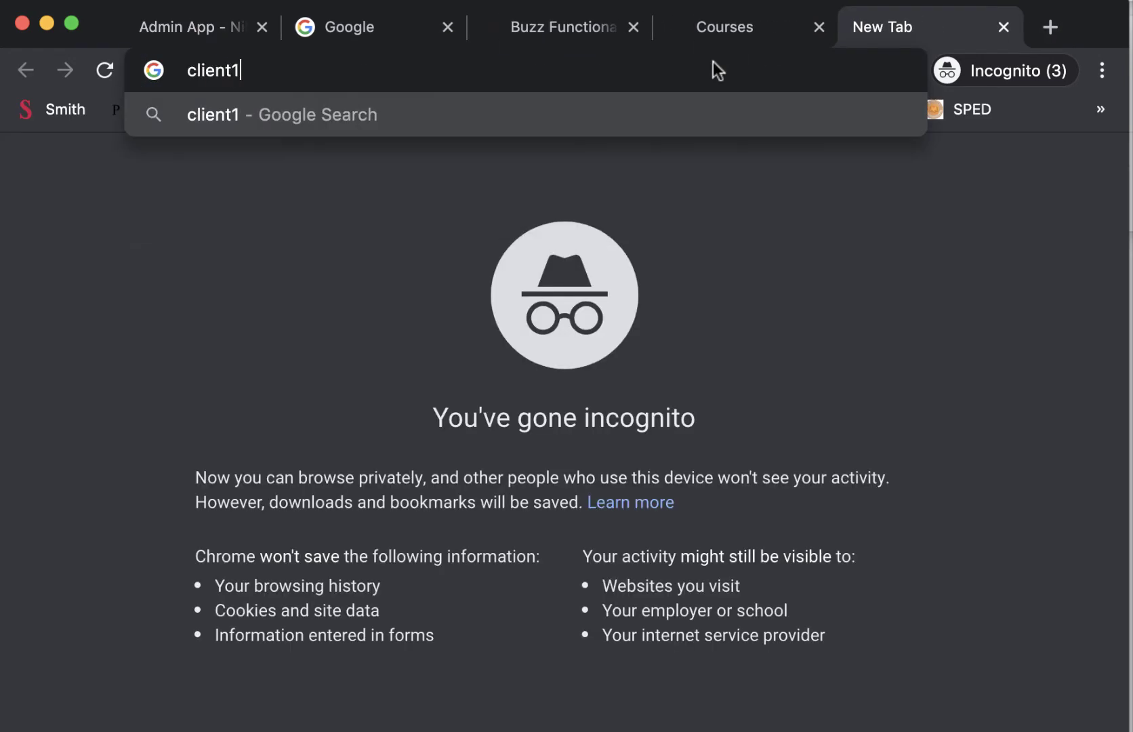
{"action": "type", "text": ".ag"}
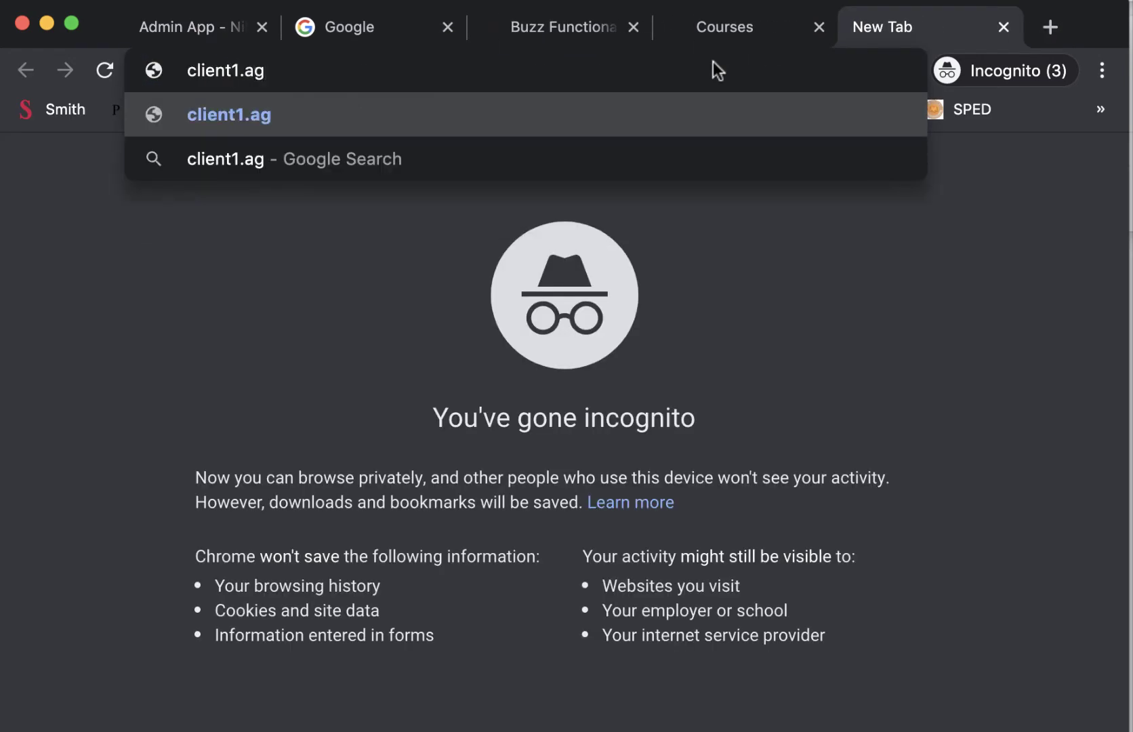
{"action": "type", "text": "ilixbuzz.com"}
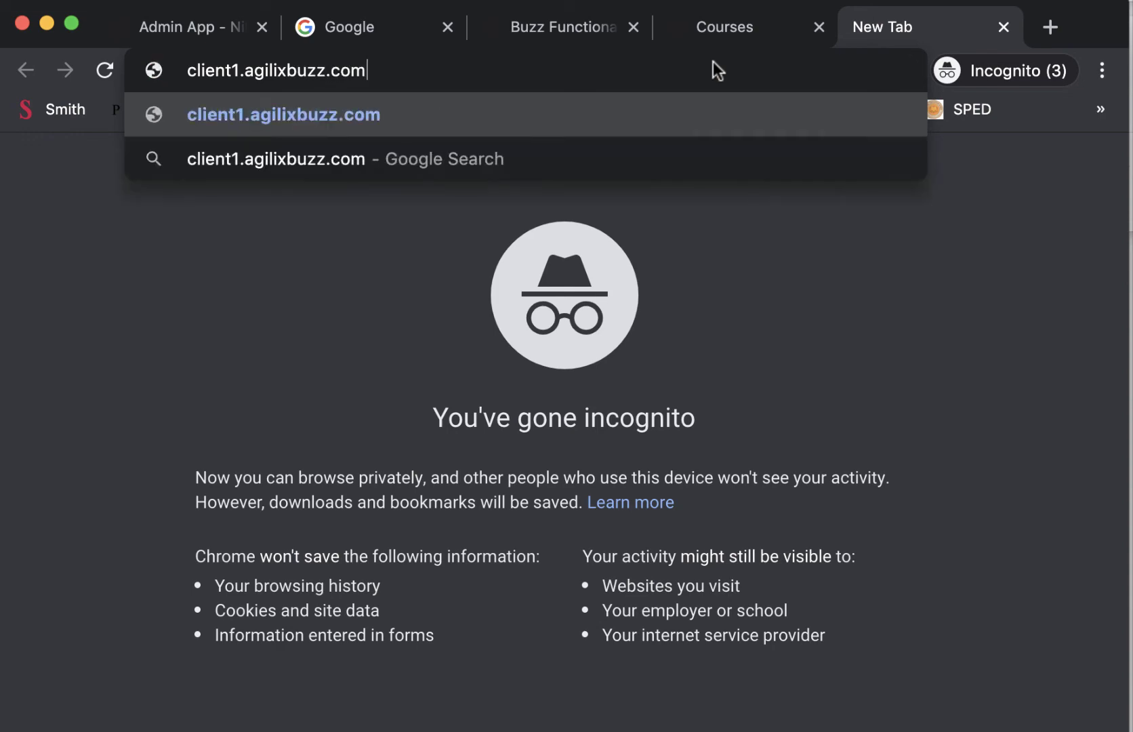
{"action": "key", "text": "Return"}
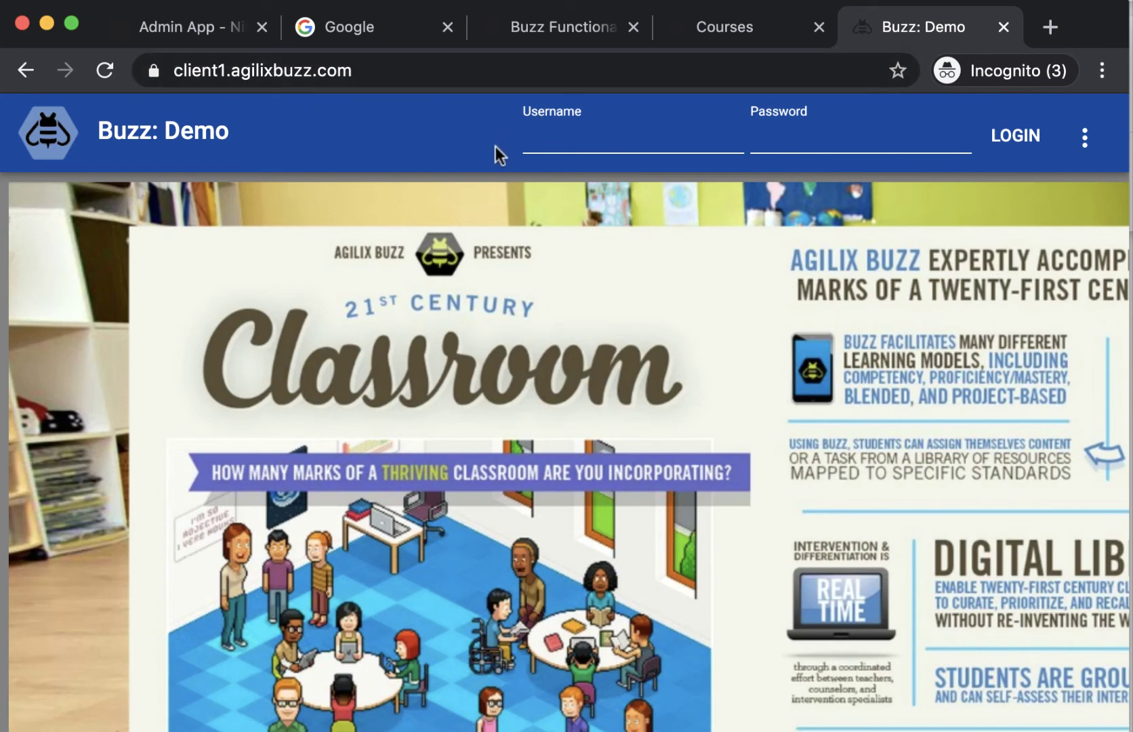
Log in to the Client 1 site with the teacher username prefixed by the parent domain's userspace and the account password.
{"action": "left_click", "coordinate": [576, 139]}
{"action": "type", "text": "nikidm"}
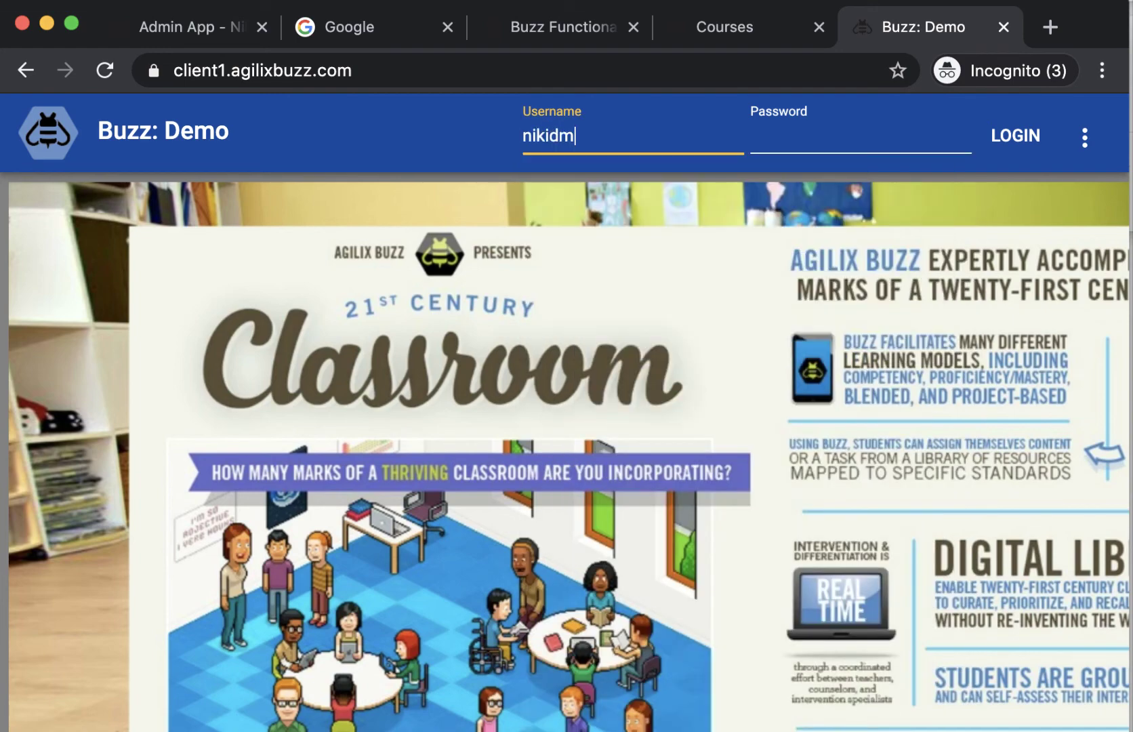
{"action": "key", "text": "BackSpace"}
{"action": "type", "text": "emo/"}
{"action": "type", "text": "teacher"}
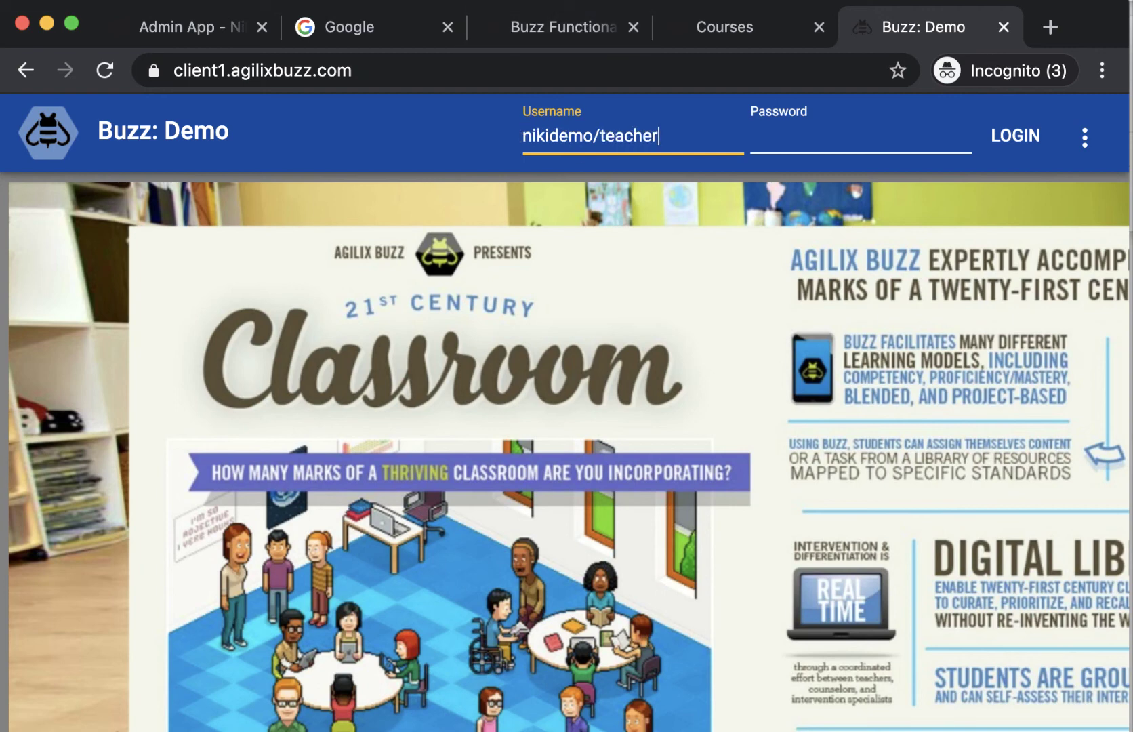
{"action": "key", "text": "Tab"}
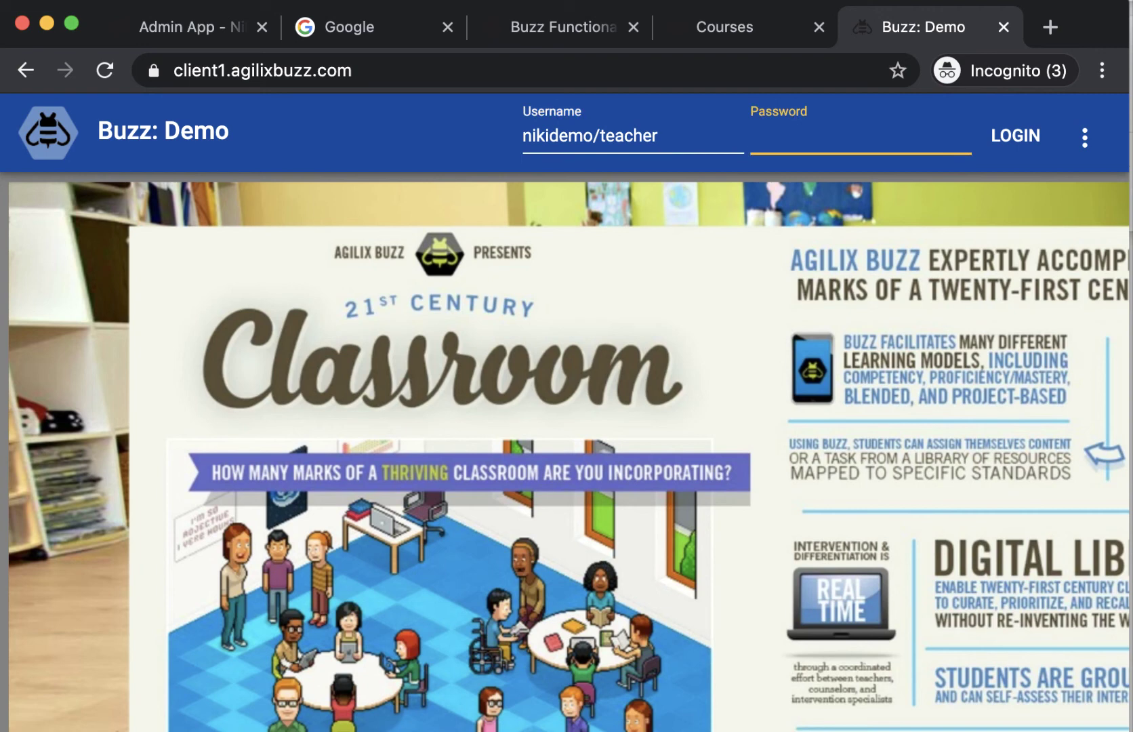
{"action": "type", "text": "••••"}
{"action": "key", "text": "Return"}
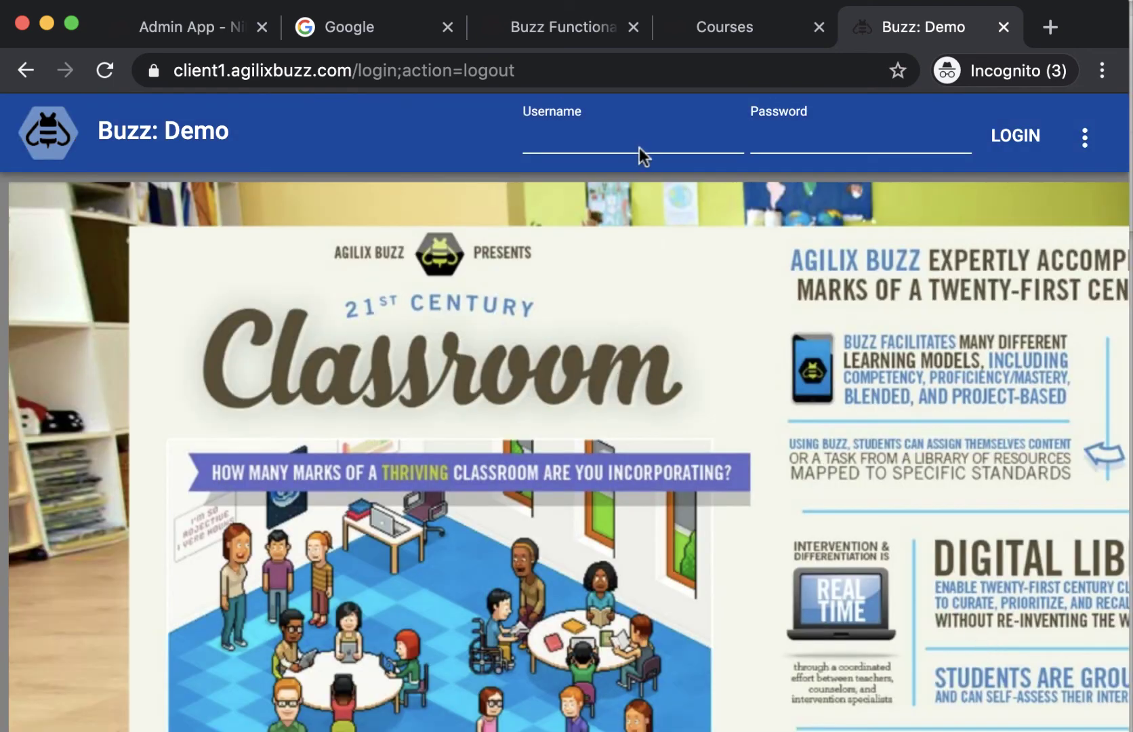
Return to the parent domain's subdomain list, select Client 1 and show the delete action without deleting it.
{"action": "left_click", "coordinate": [636, 150]}
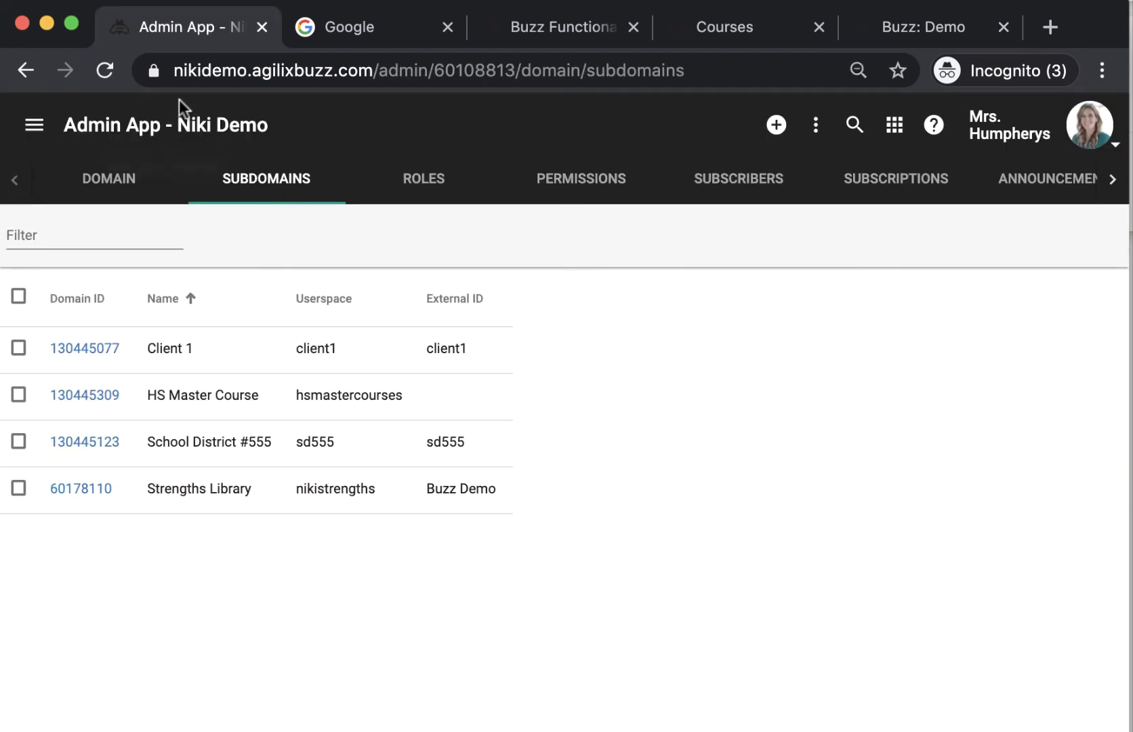
{"action": "left_click", "coordinate": [18, 349]}
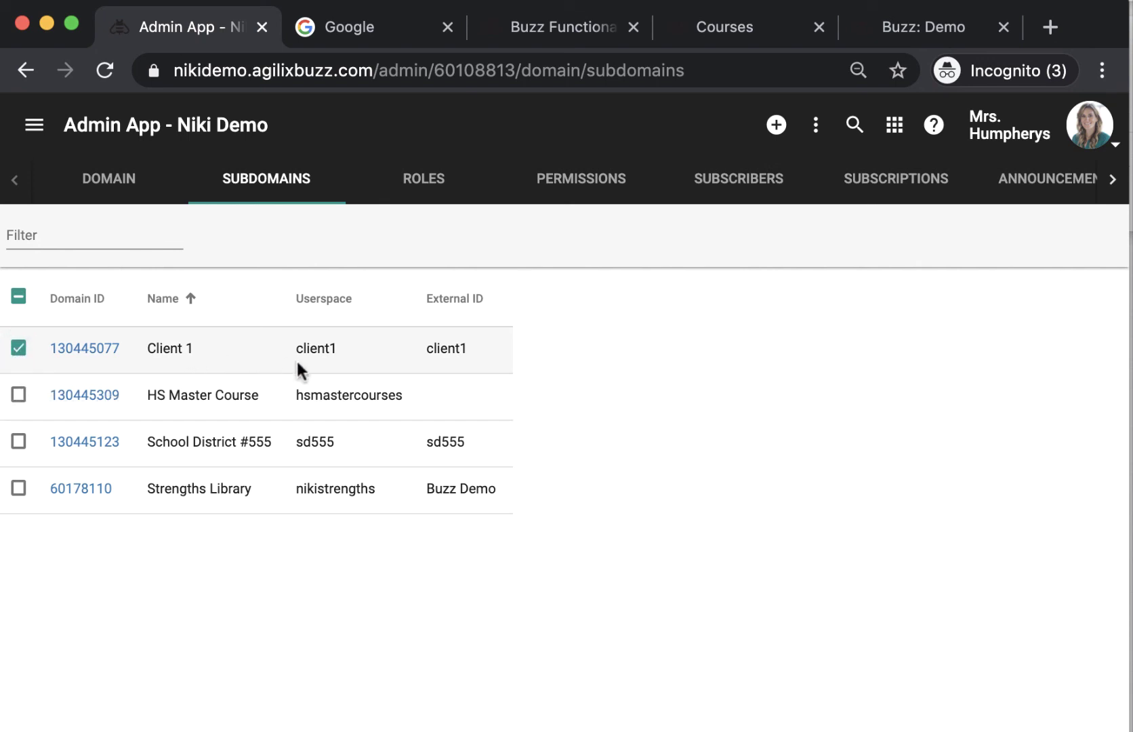
{"action": "left_click", "coordinate": [816, 129]}
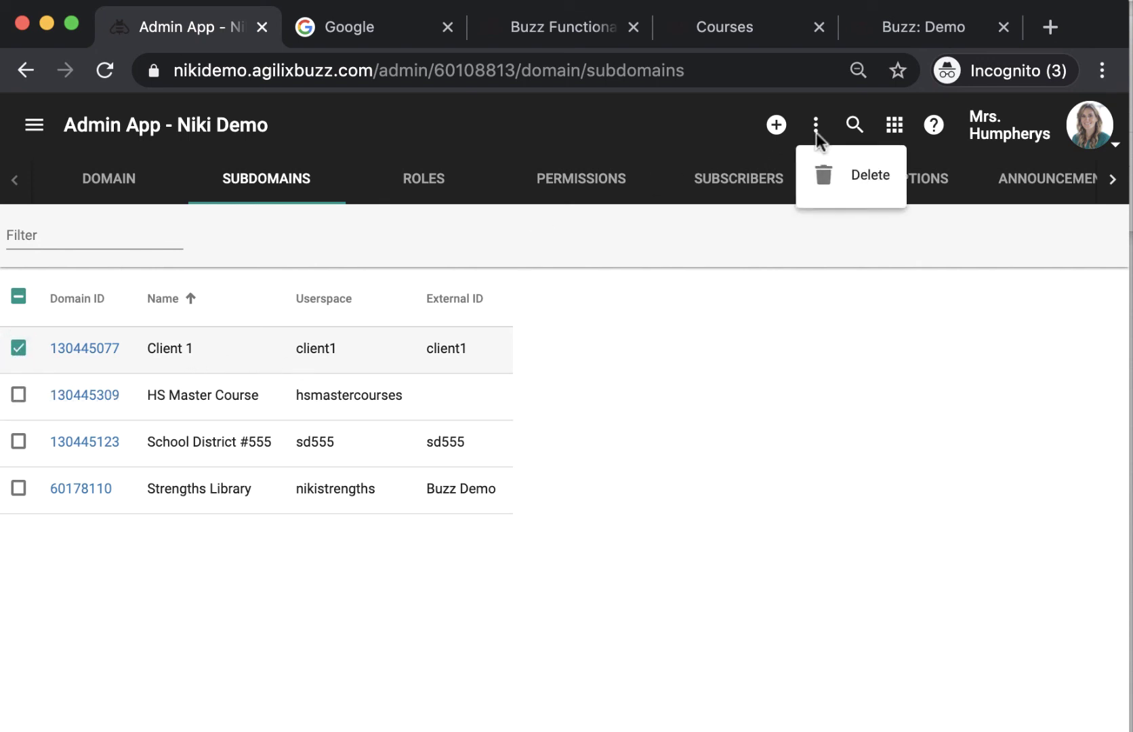
{"action": "left_click", "coordinate": [603, 411]}
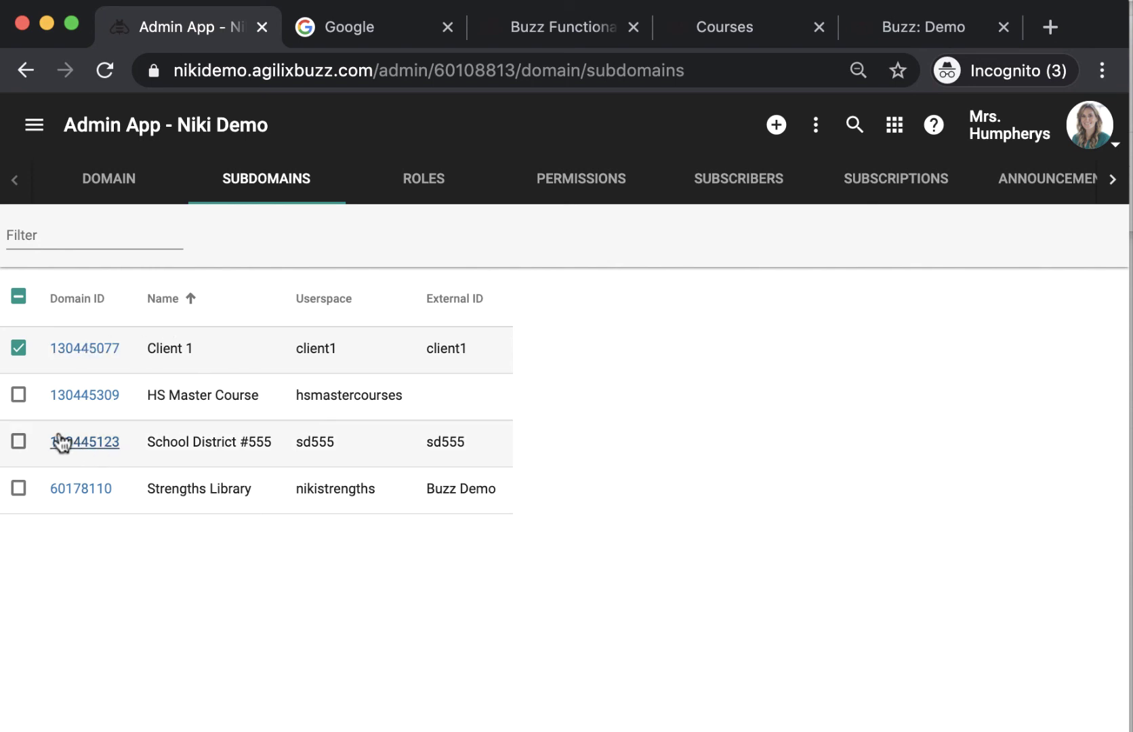
Open the School District #555 subdomain's details and look over the areas available for managing it.
{"action": "left_click", "coordinate": [106, 443]}
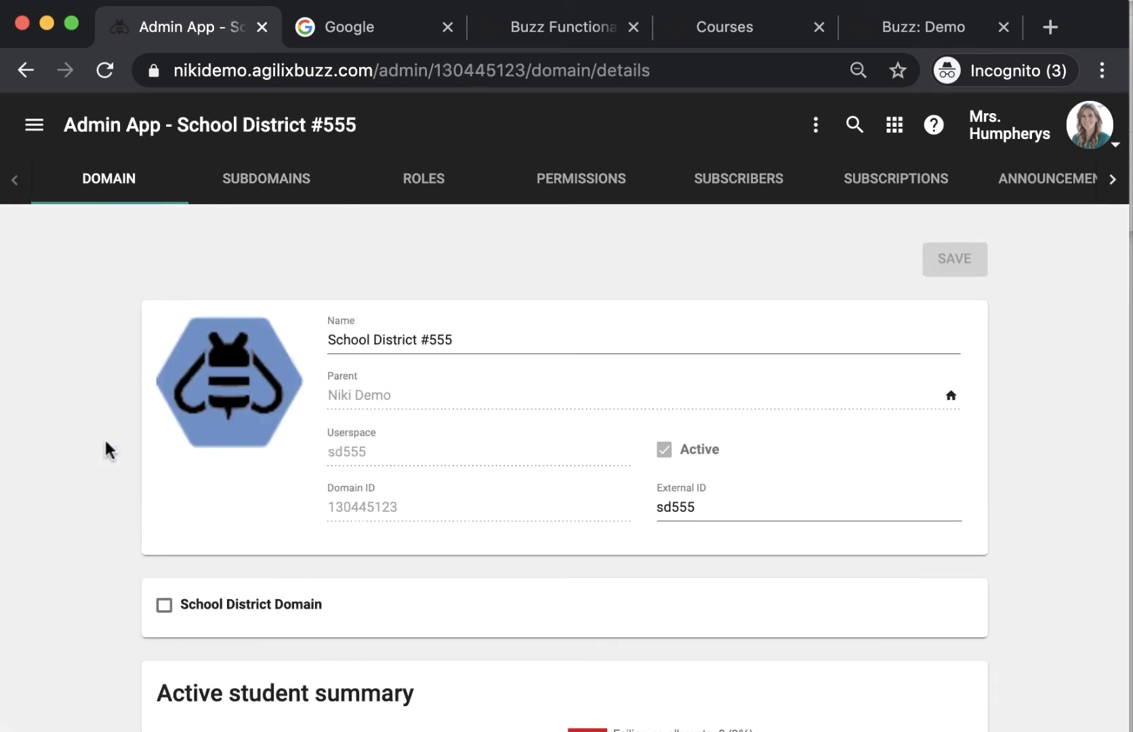
{"action": "left_click", "coordinate": [34, 124]}
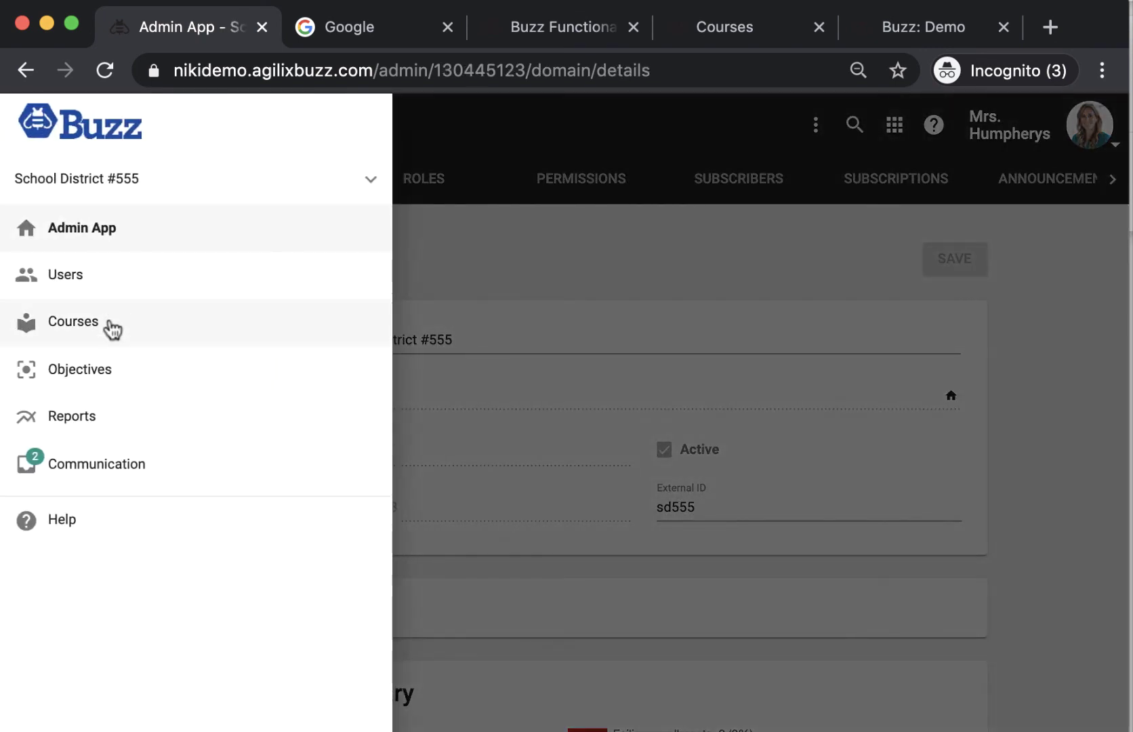
{"action": "left_click", "coordinate": [490, 286]}
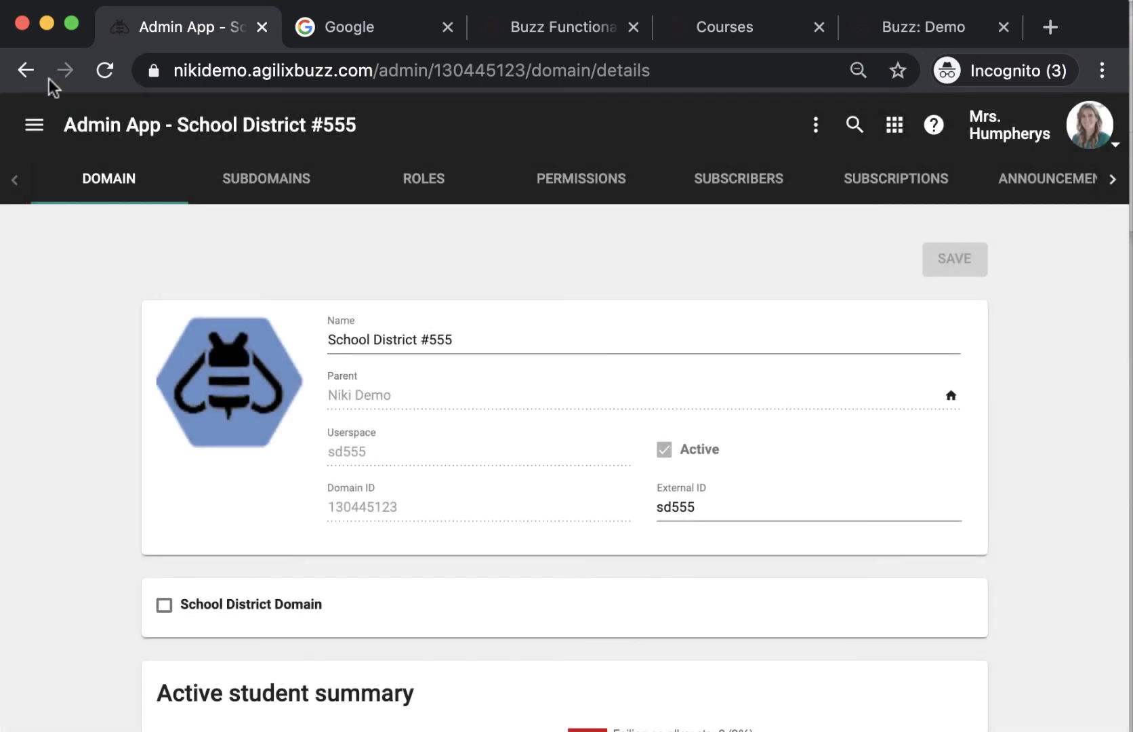
Go back to the parent domain's subdomain list and look over the parent's own management areas.
{"action": "left_click", "coordinate": [23, 77]}
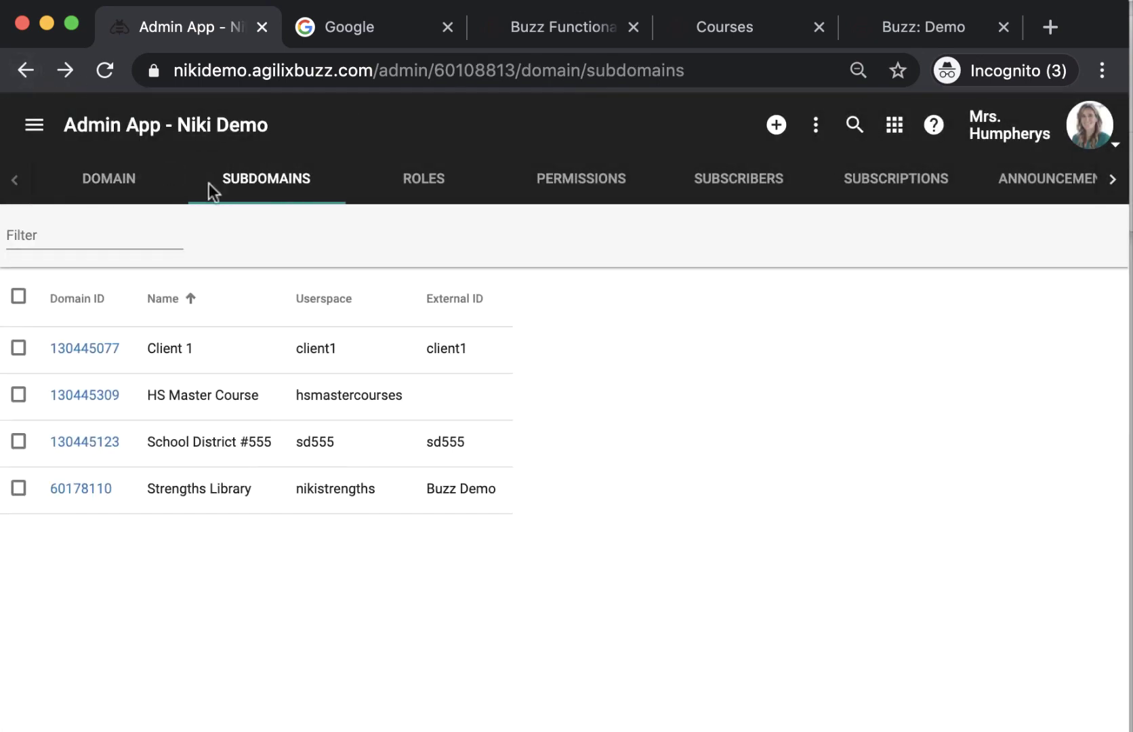
{"action": "left_click", "coordinate": [37, 126]}
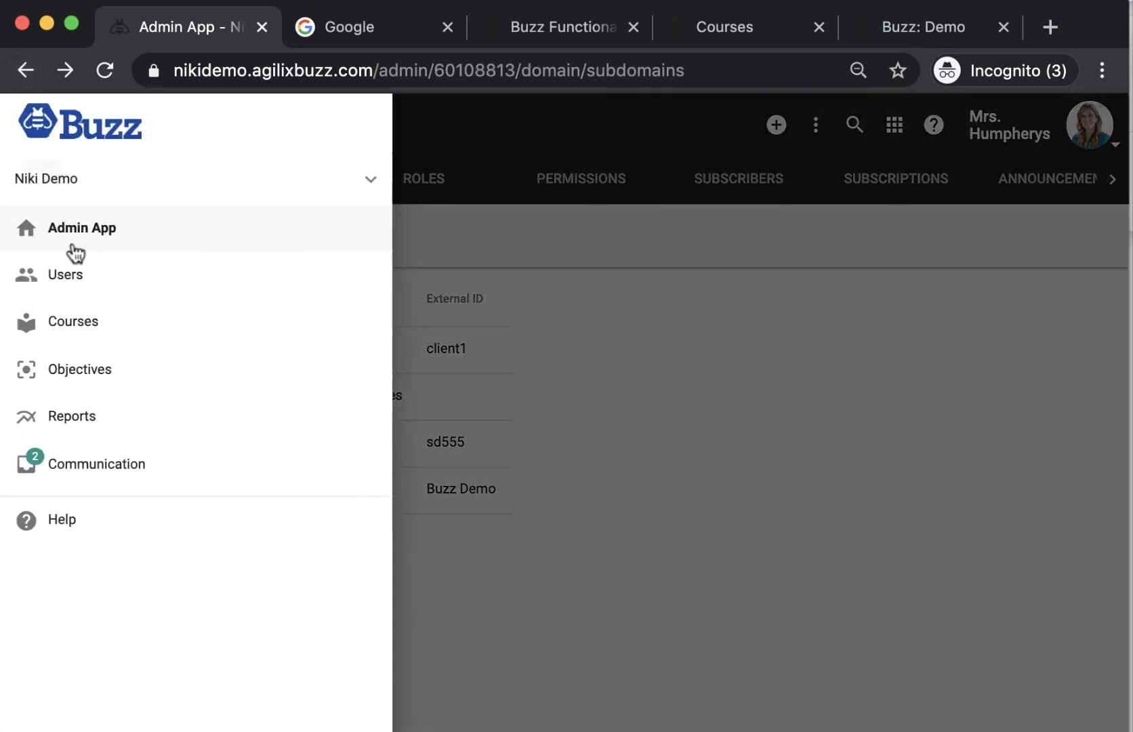
{"action": "left_click", "coordinate": [577, 378]}
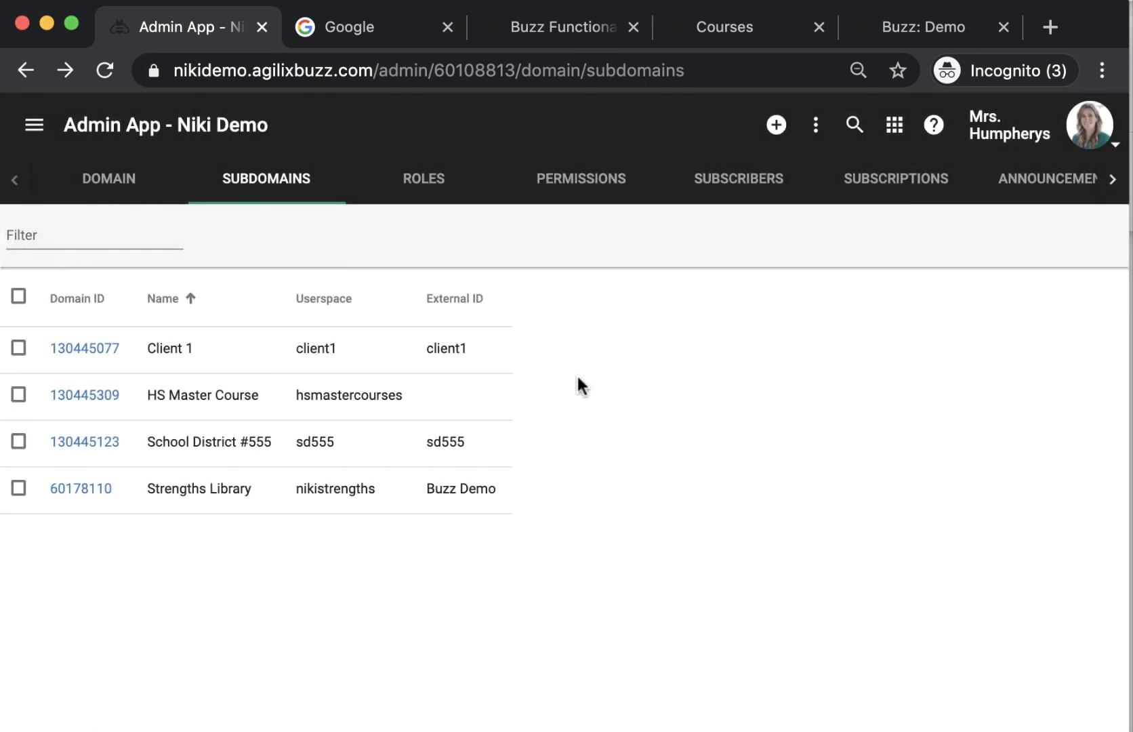